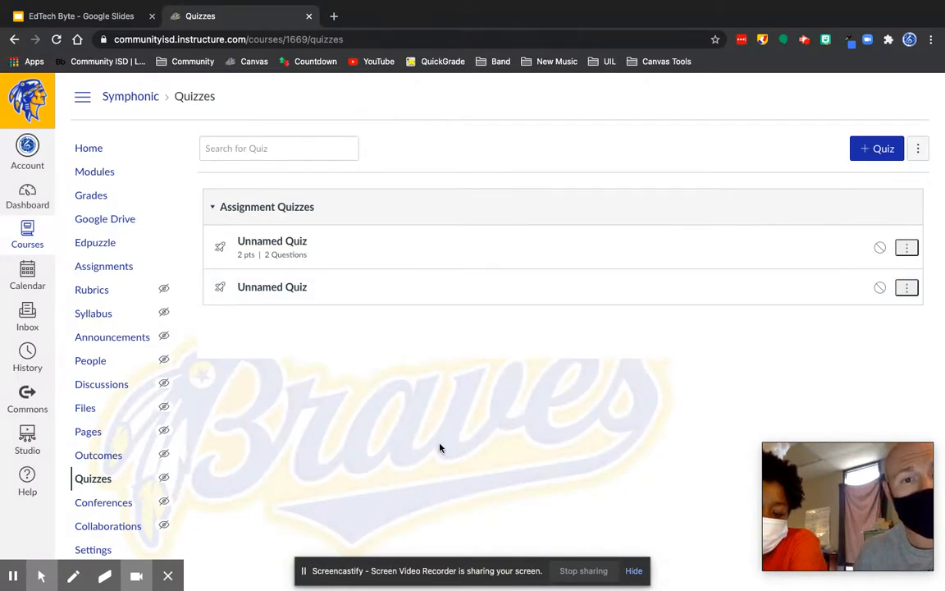
Create a new quiz with the Classic Quizzes engine and check the HTML view of its instructions.
left_click(873, 146)
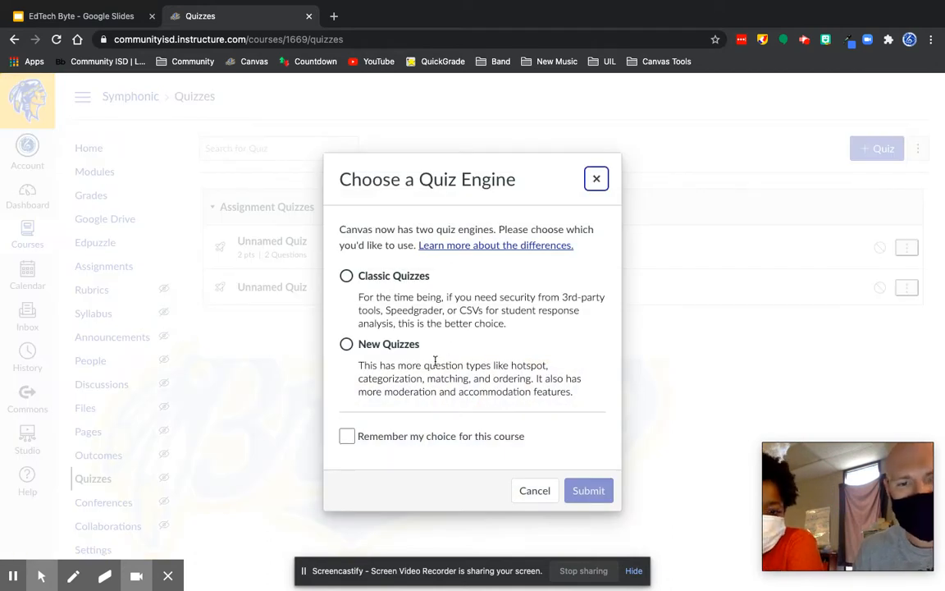
left_click(347, 278)
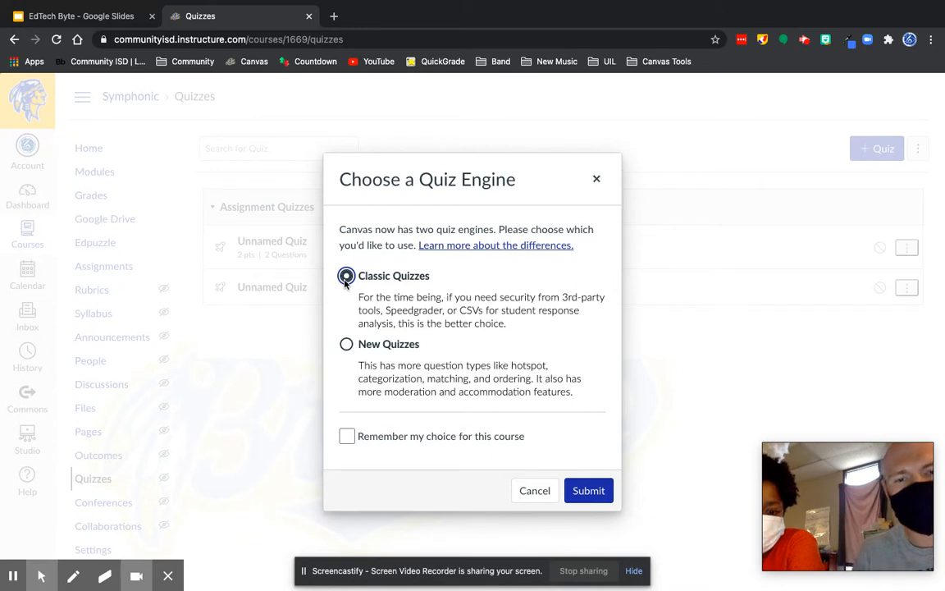
left_click(587, 491)
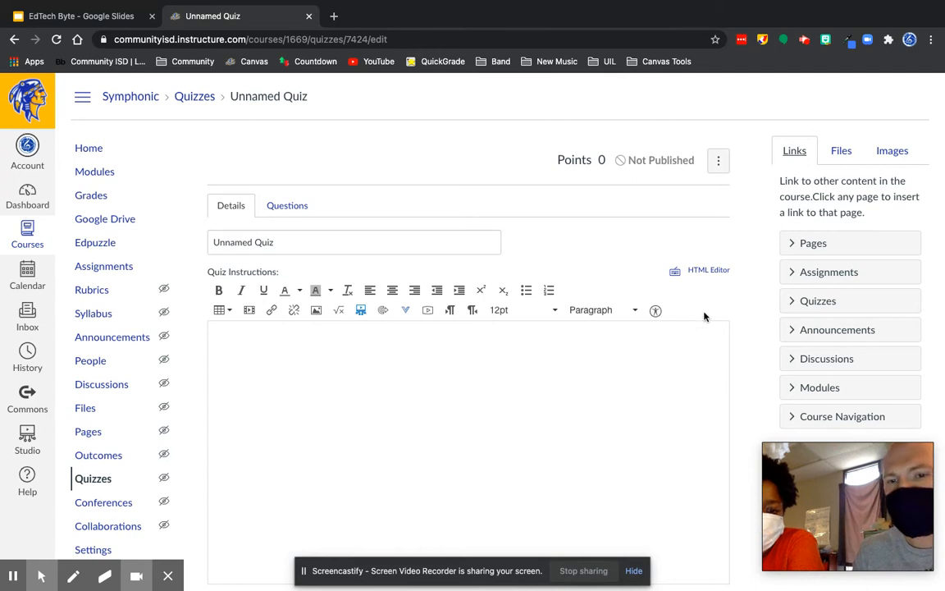
left_click(702, 272)
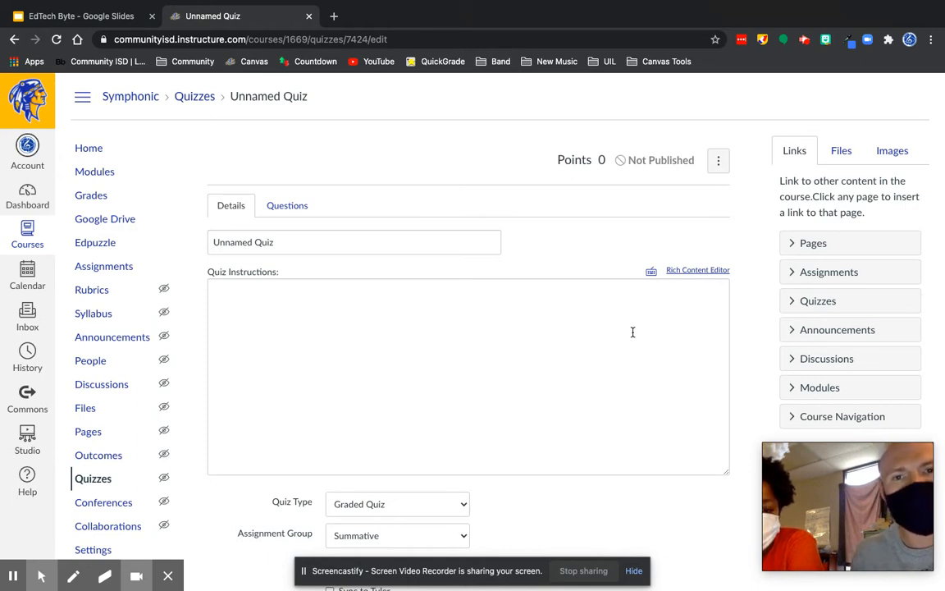
left_click(699, 270)
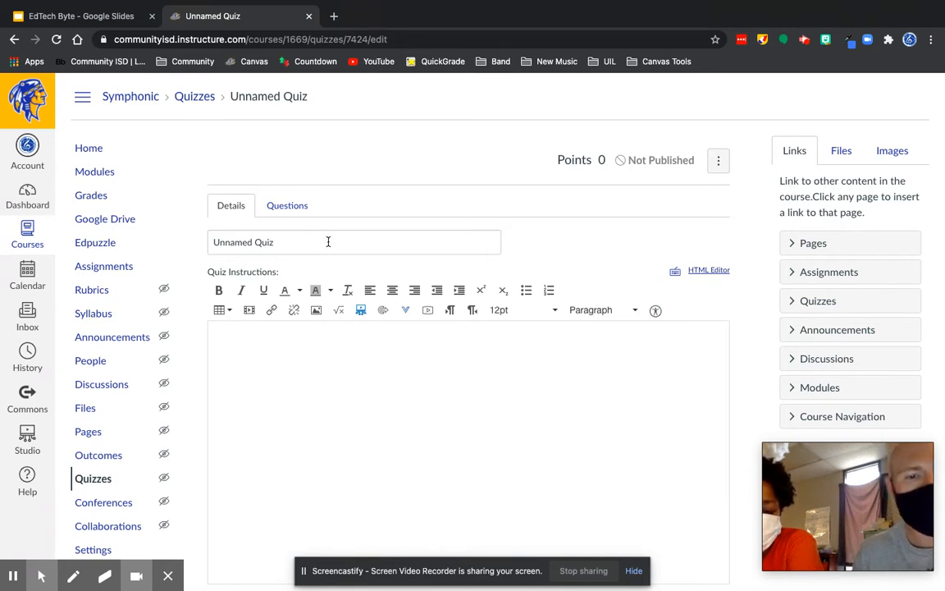
Check the assignment group choices, keep Summative, and enable Sync to Tyler for the quiz.
scroll(333, 372, "down", 5)
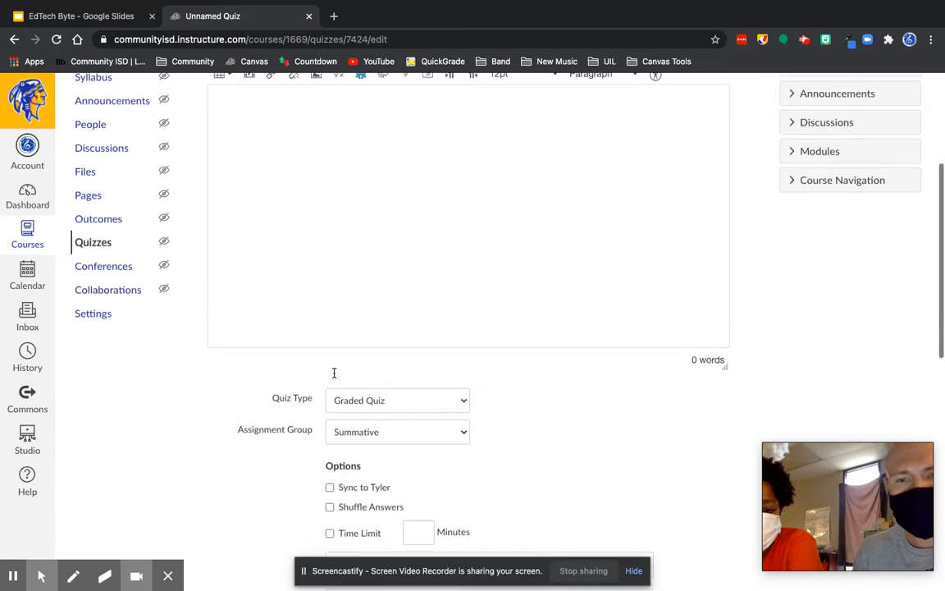
scroll(335, 377, "down", 2)
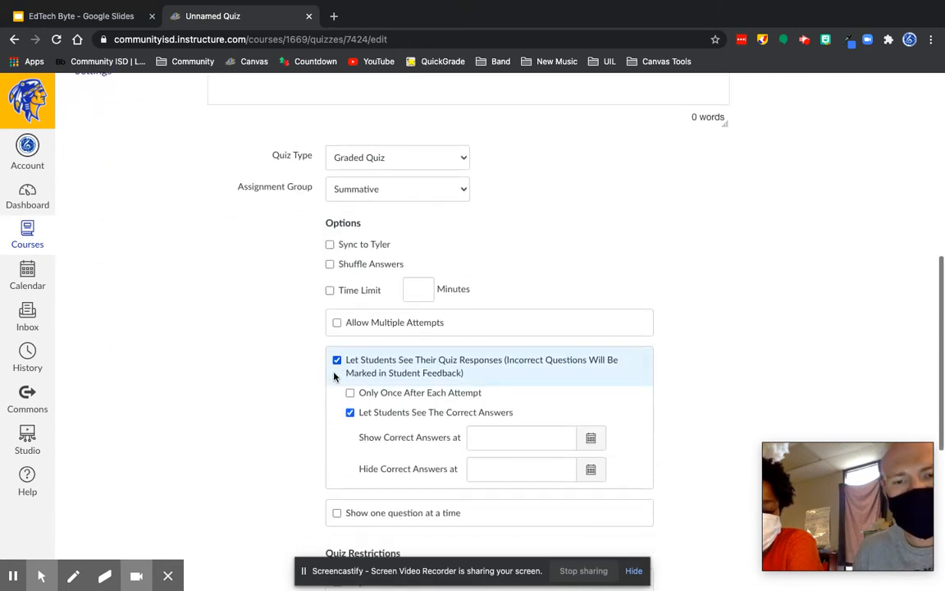
scroll(328, 373, "up", 1)
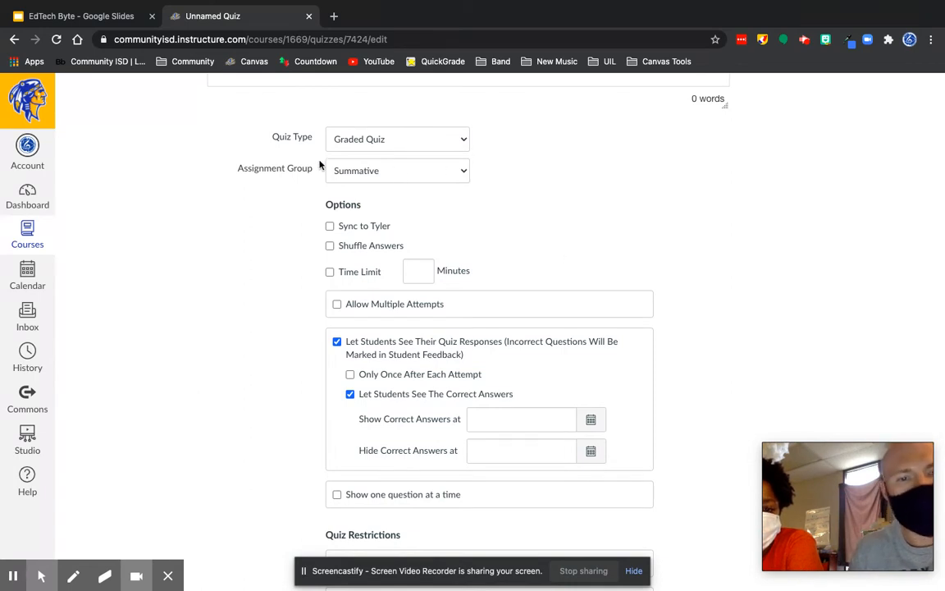
left_click(396, 177)
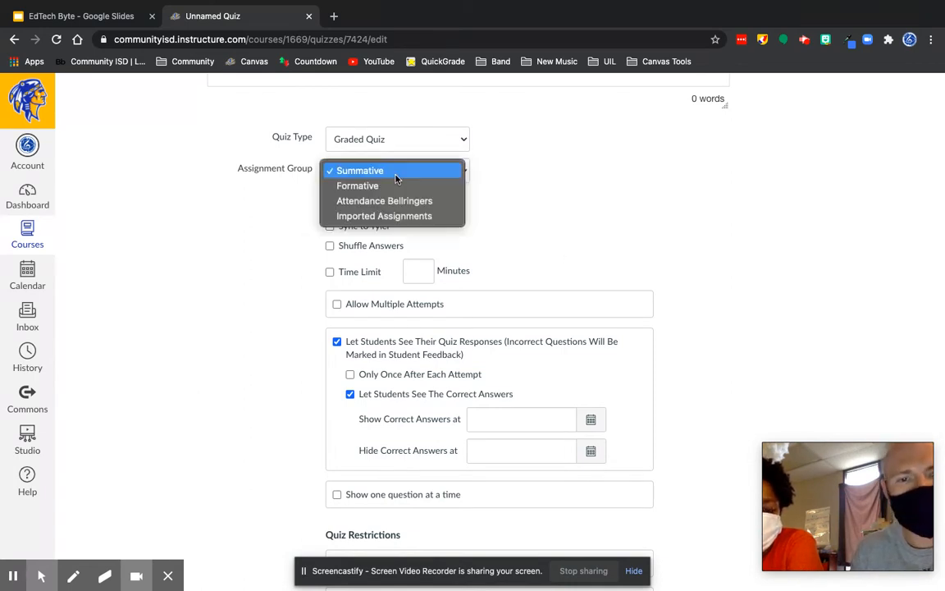
left_click(519, 211)
left_click(364, 228)
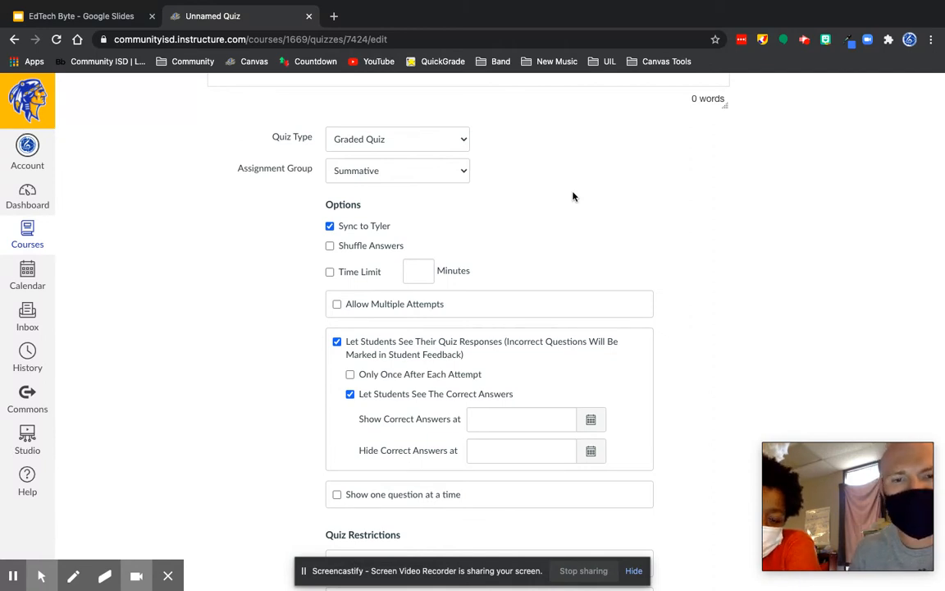
Review the remaining quiz options, restrictions, assignment dates and question-adding choices, and cancel the quiz edits.
scroll(255, 259, "down", 2)
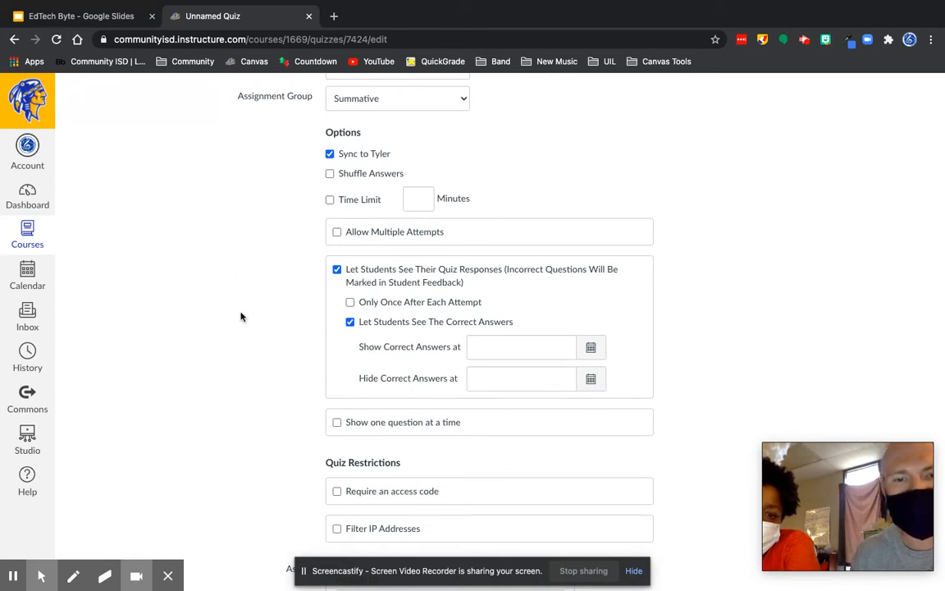
scroll(240, 316, "down", 4)
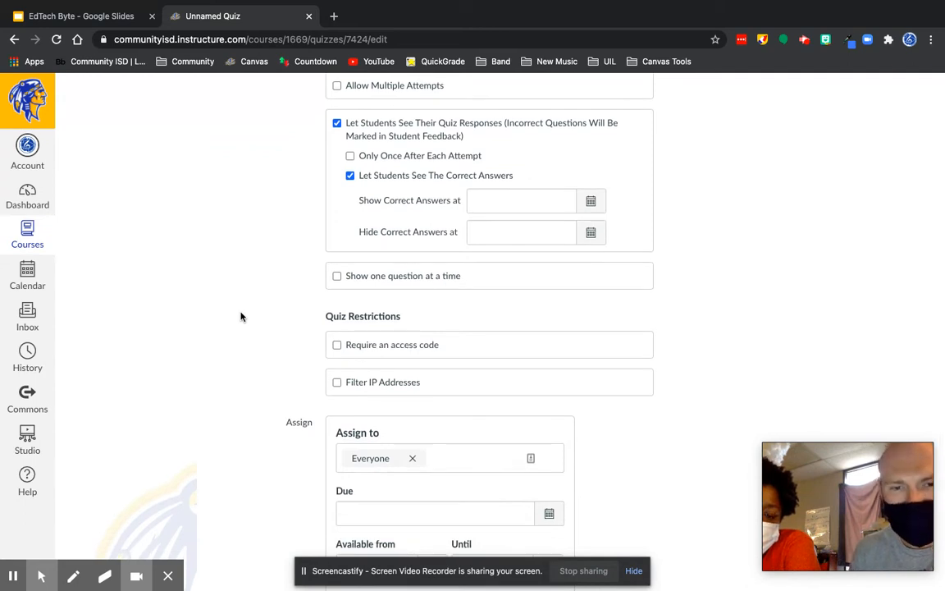
scroll(241, 317, "down", 3)
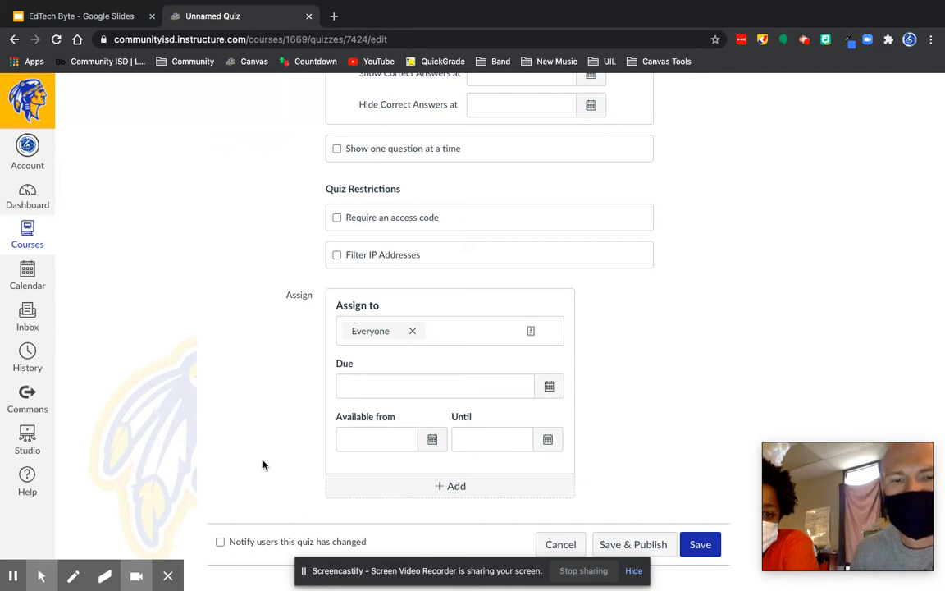
scroll(263, 465, "up", 5)
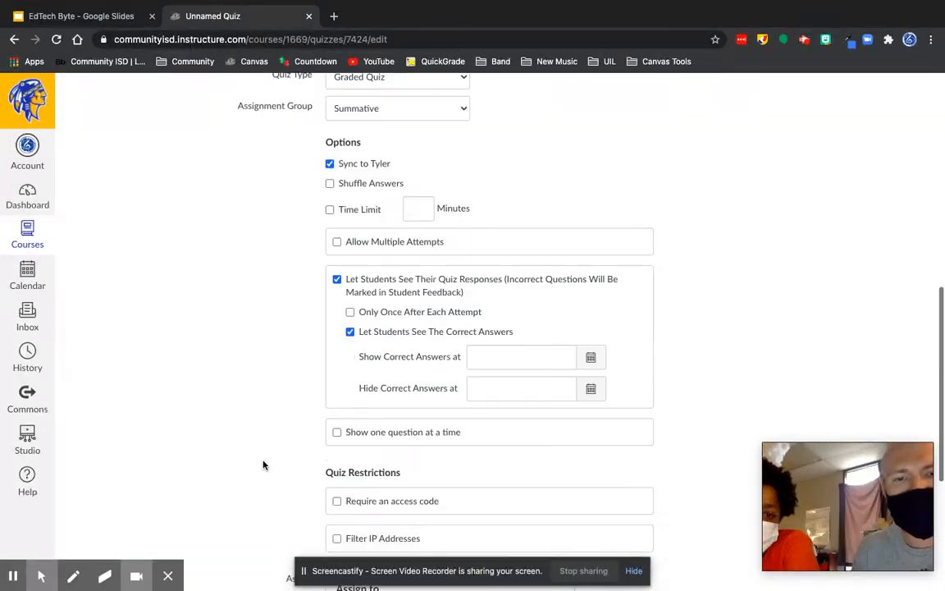
scroll(263, 465, "up", 5)
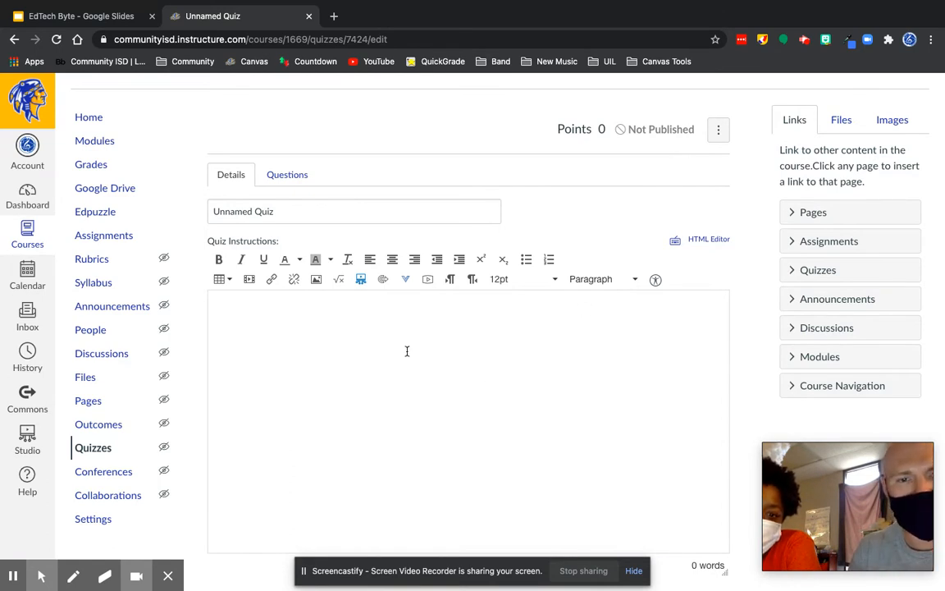
left_click(305, 176)
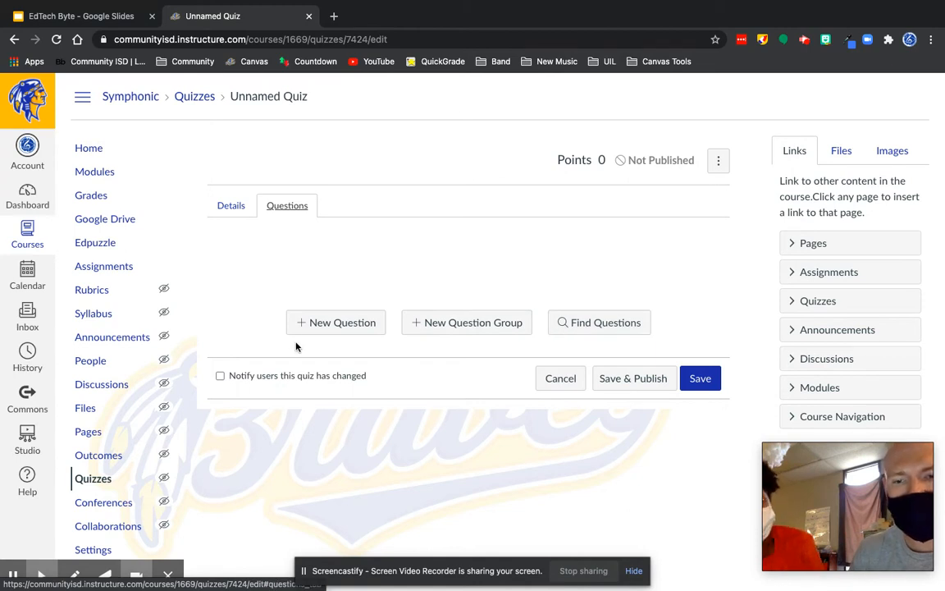
left_click(560, 378)
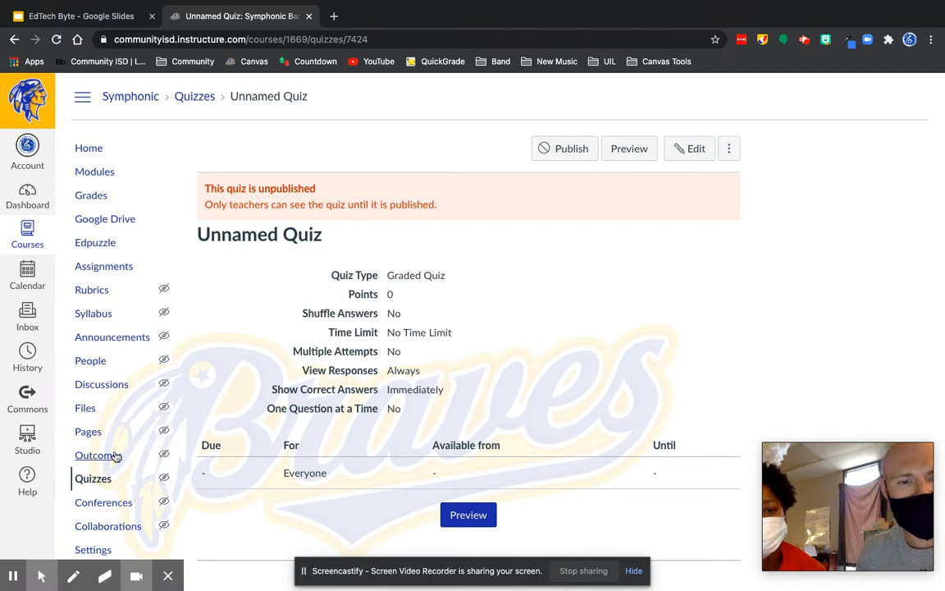
Open the existing two-question quiz from the quiz list for editing and open its slope intercept form question.
left_click(94, 479)
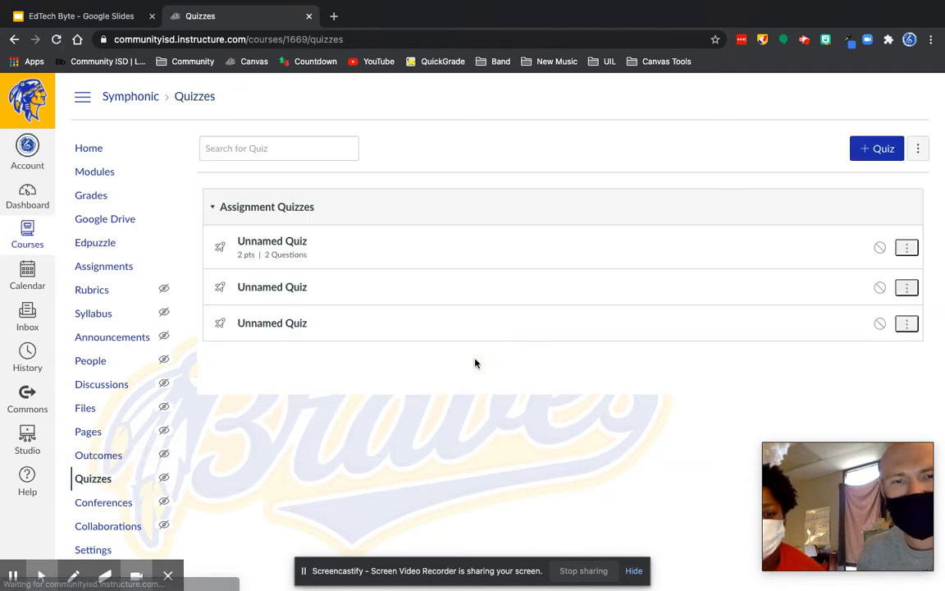
left_click(281, 242)
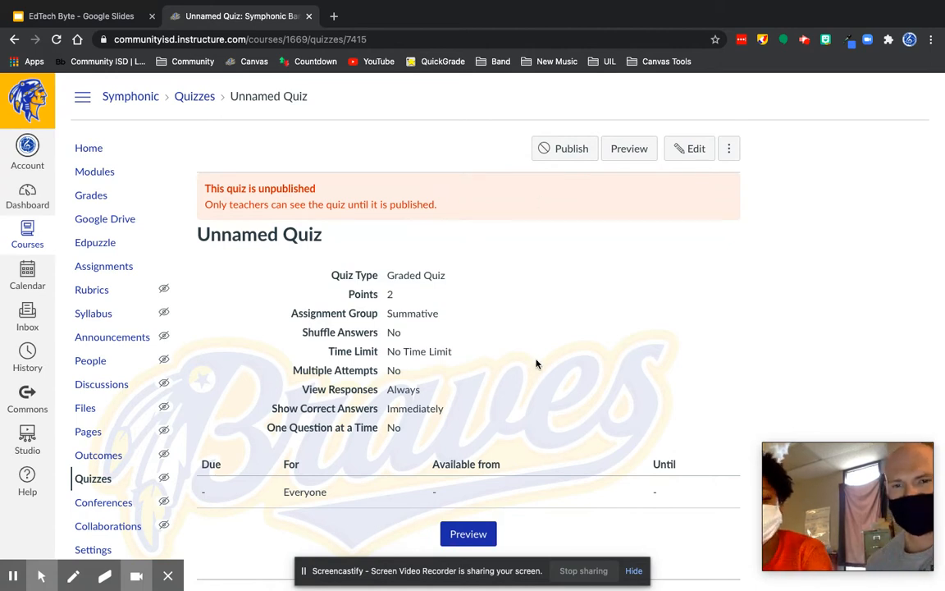
left_click(685, 153)
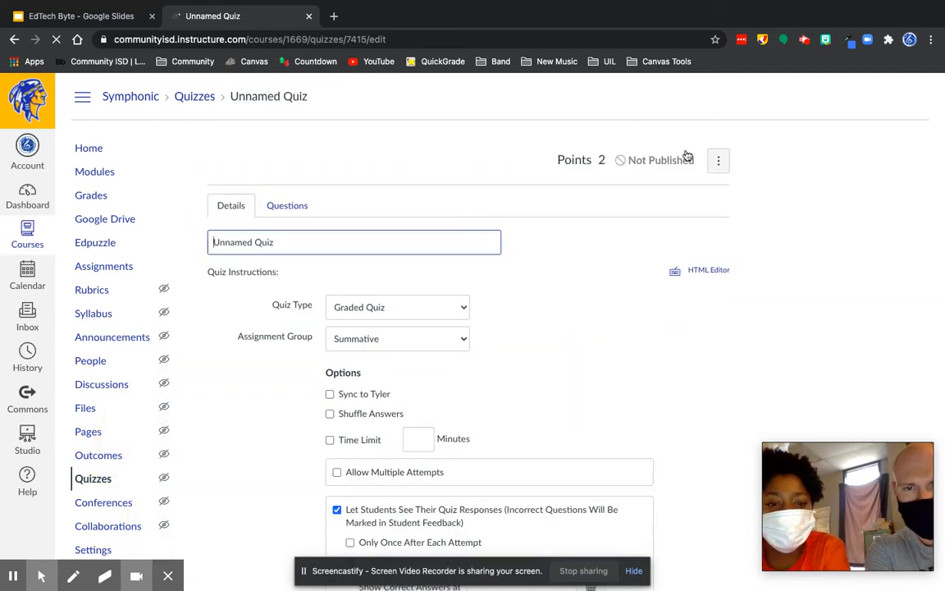
left_click(276, 210)
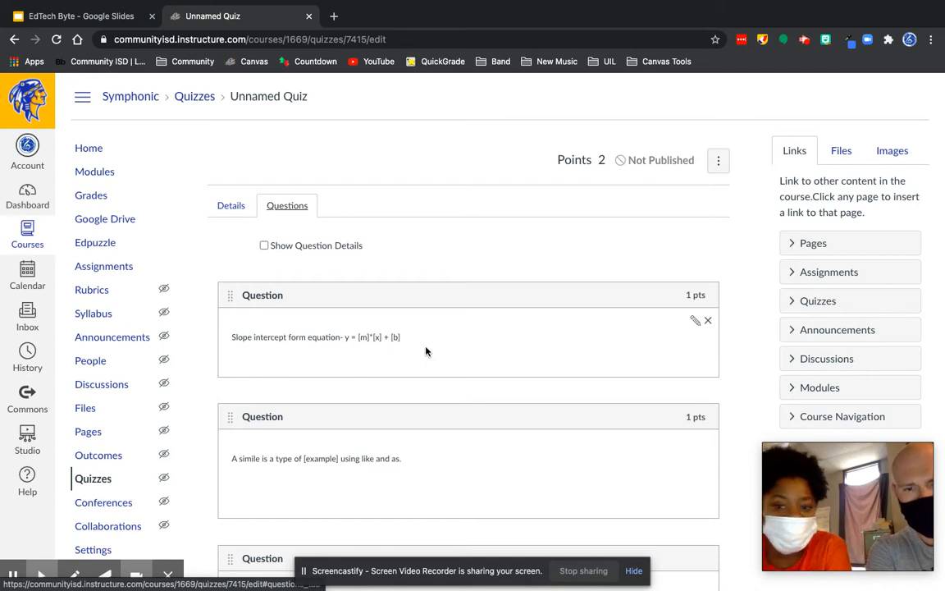
left_click(695, 322)
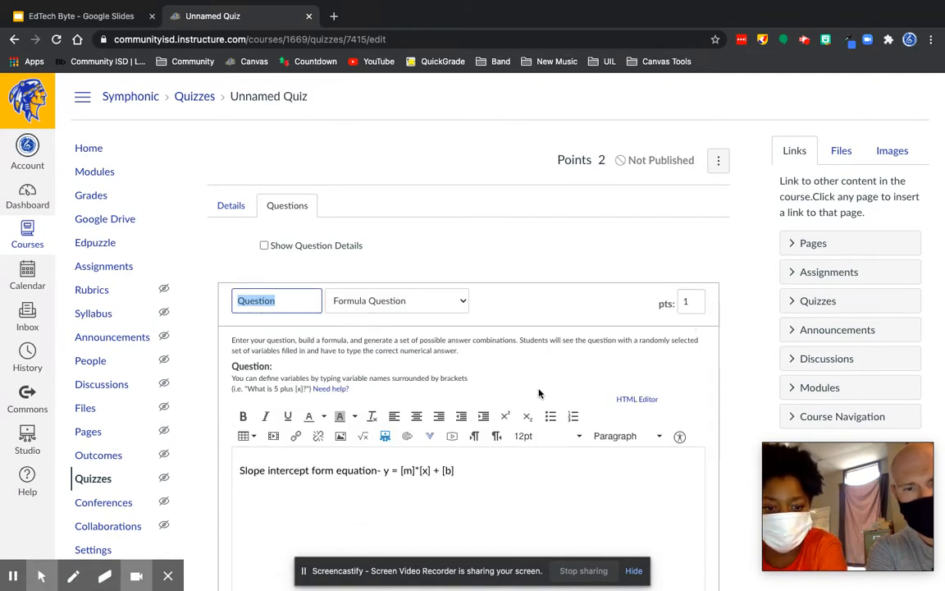
Examine the question's text and variable definitions, keeping variable m at 0 decimal places.
scroll(539, 393, "down", 2)
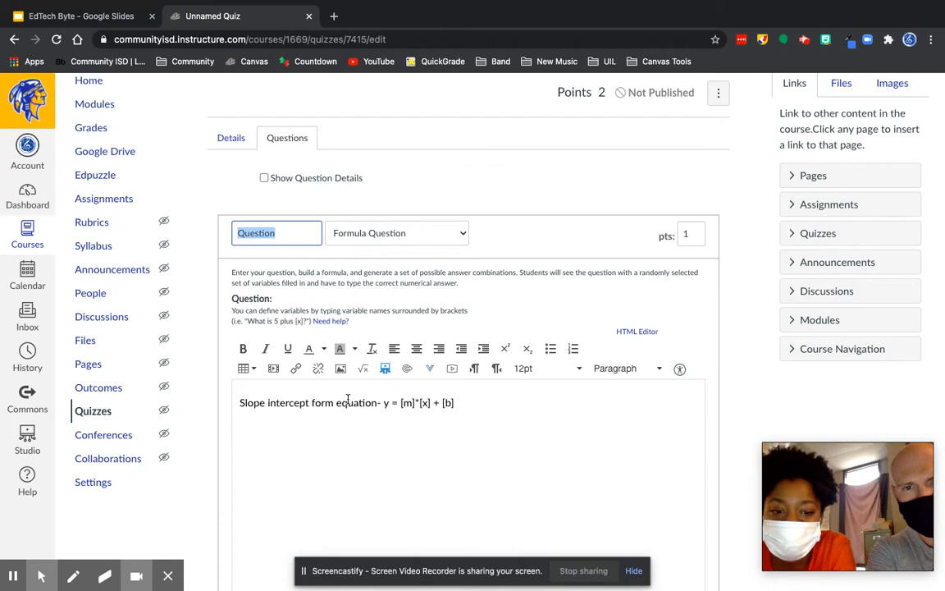
scroll(348, 401, "down", 5)
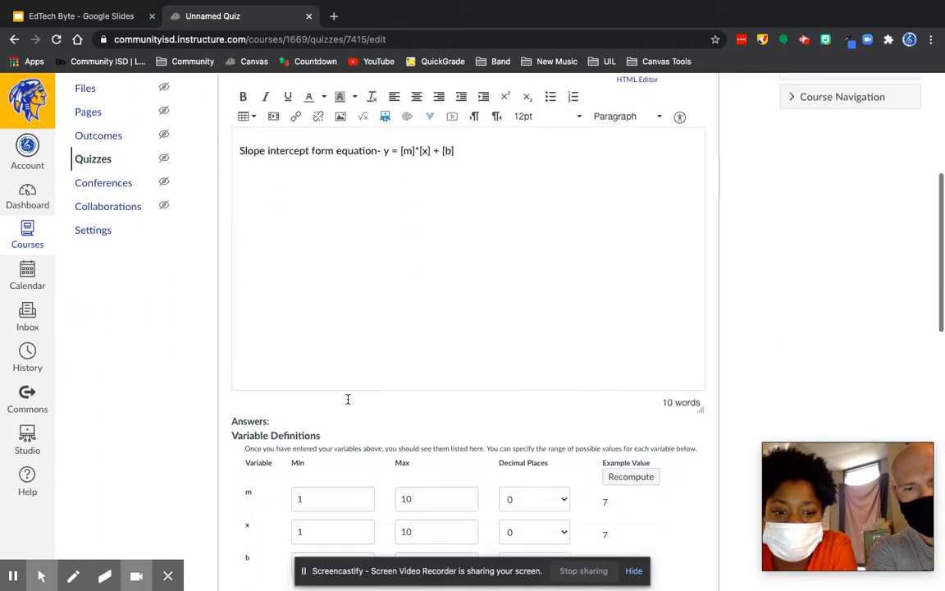
scroll(347, 403, "down", 1)
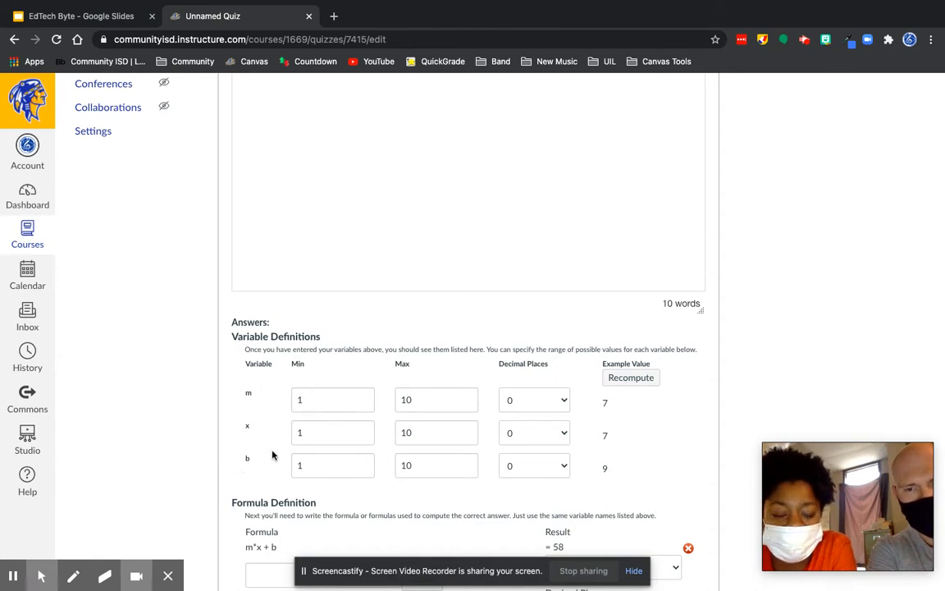
left_click(431, 399)
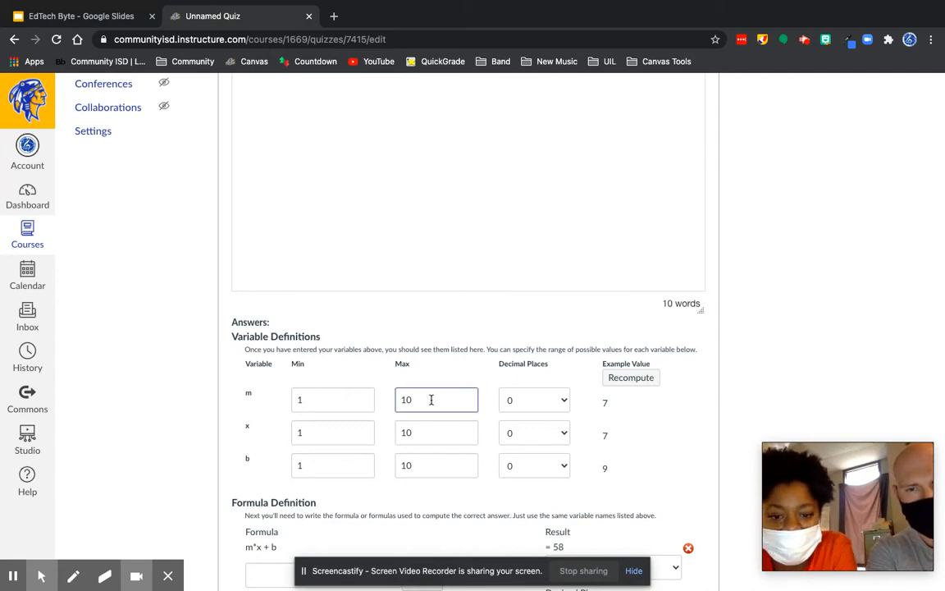
left_click(513, 401)
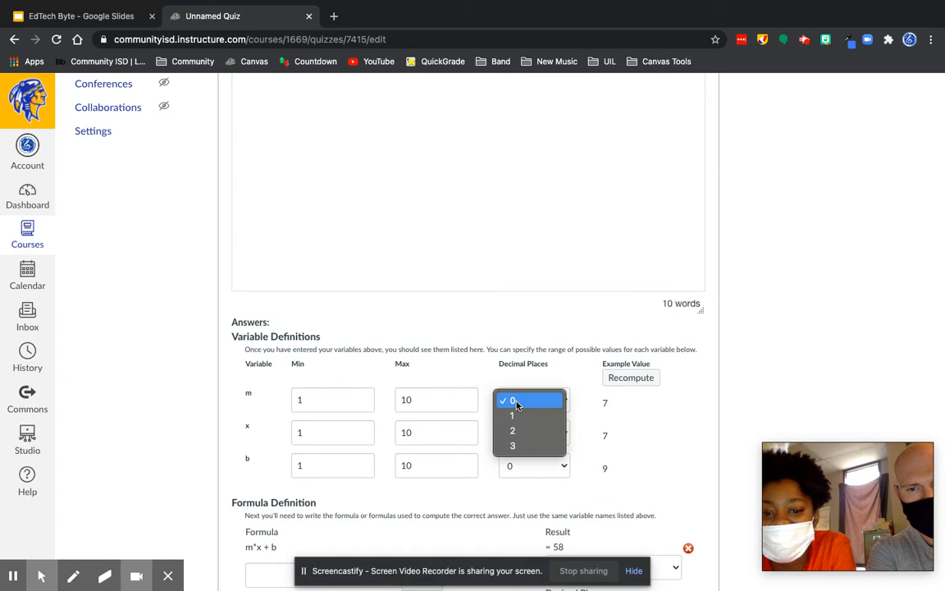
left_click(516, 402)
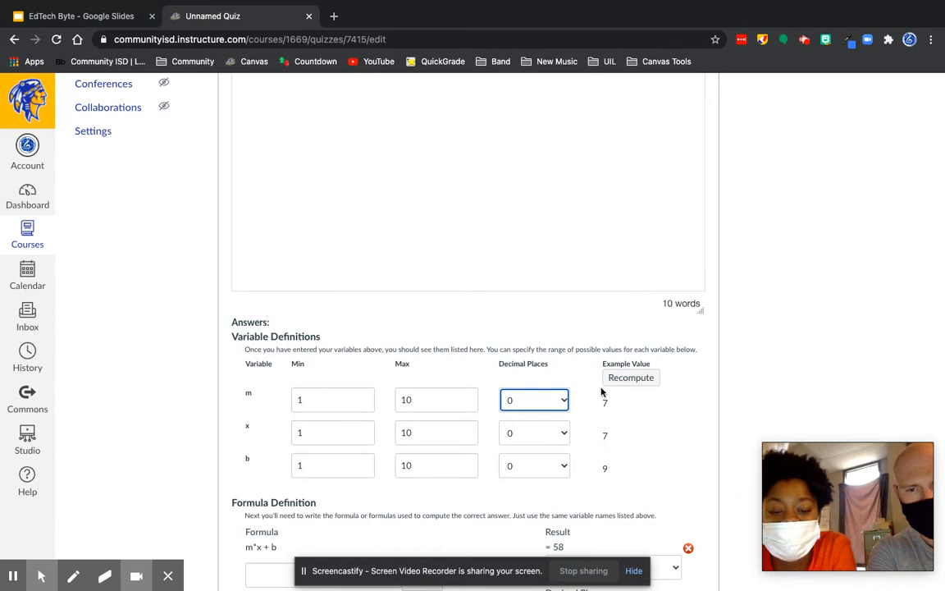
Recompute the example values of the variables m, x and b several times.
left_click(636, 376)
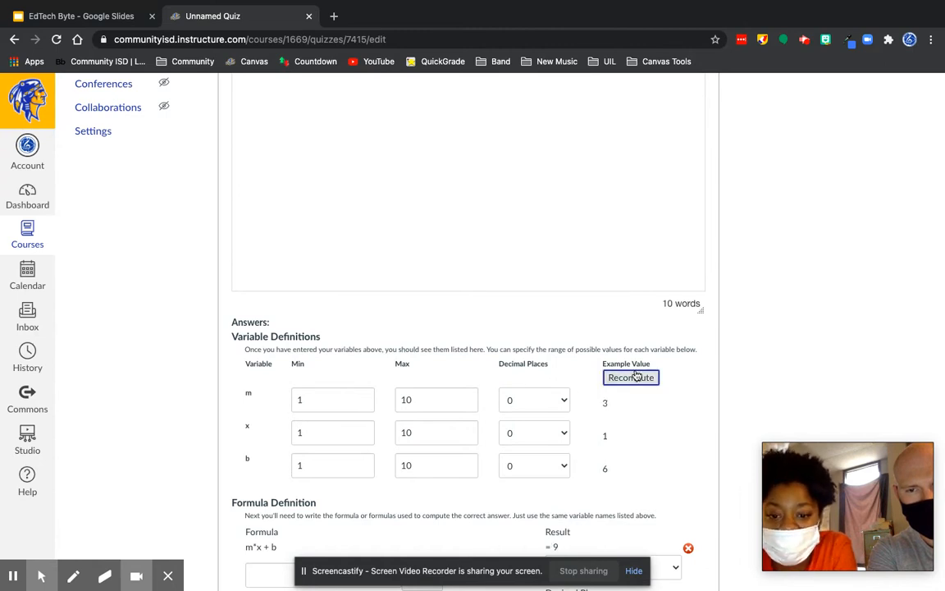
left_click(630, 378)
left_click(630, 378)
left_click(630, 379)
left_click(630, 378)
Try adding b + m*x as a second formula in the formula definition and delete it again.
scroll(628, 379, "down", 2)
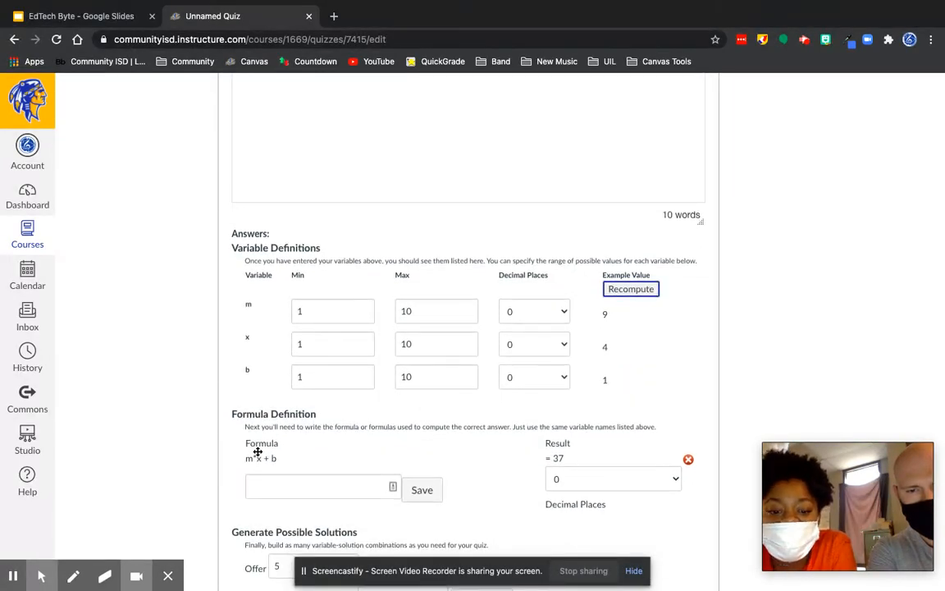
left_click(283, 485)
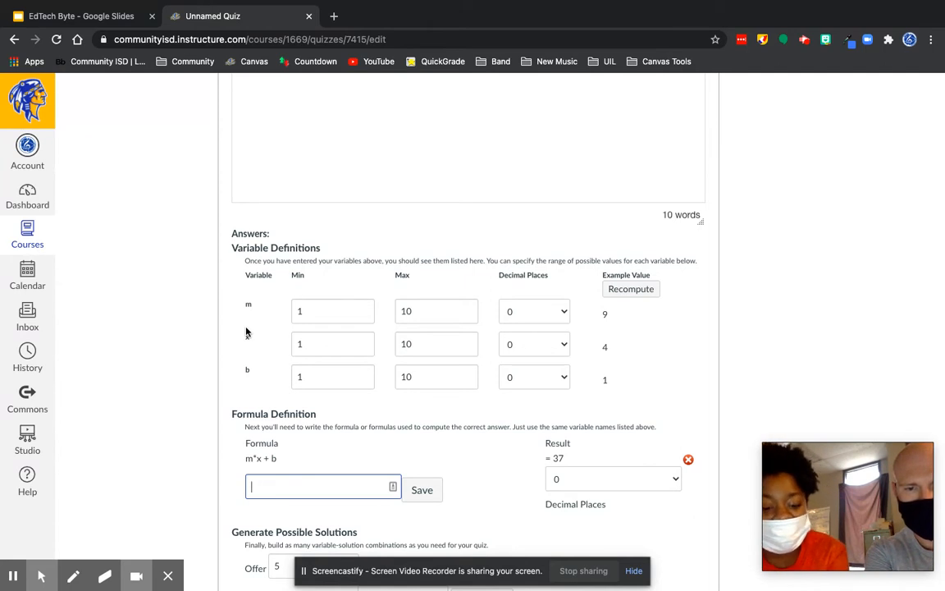
type("b")
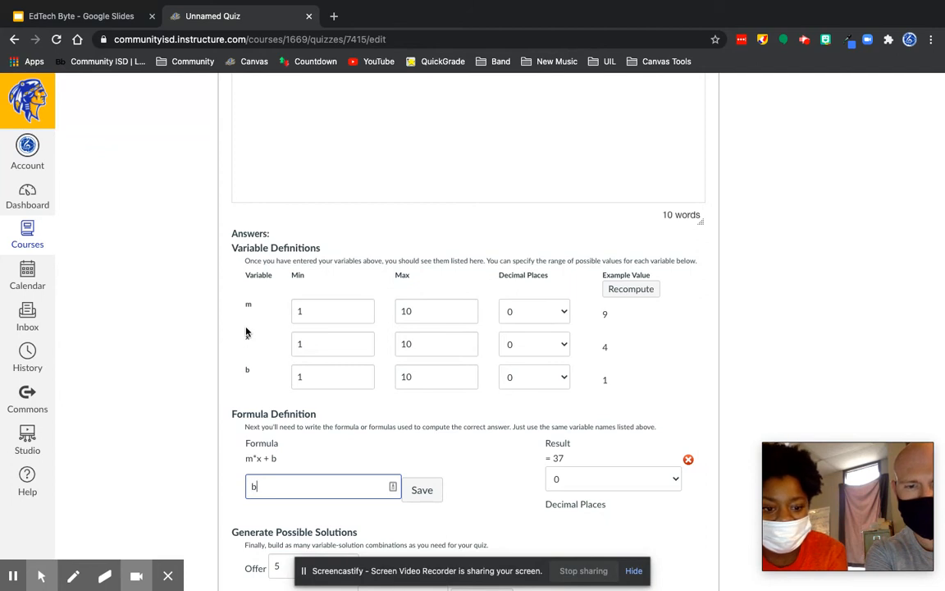
type(" + mm")
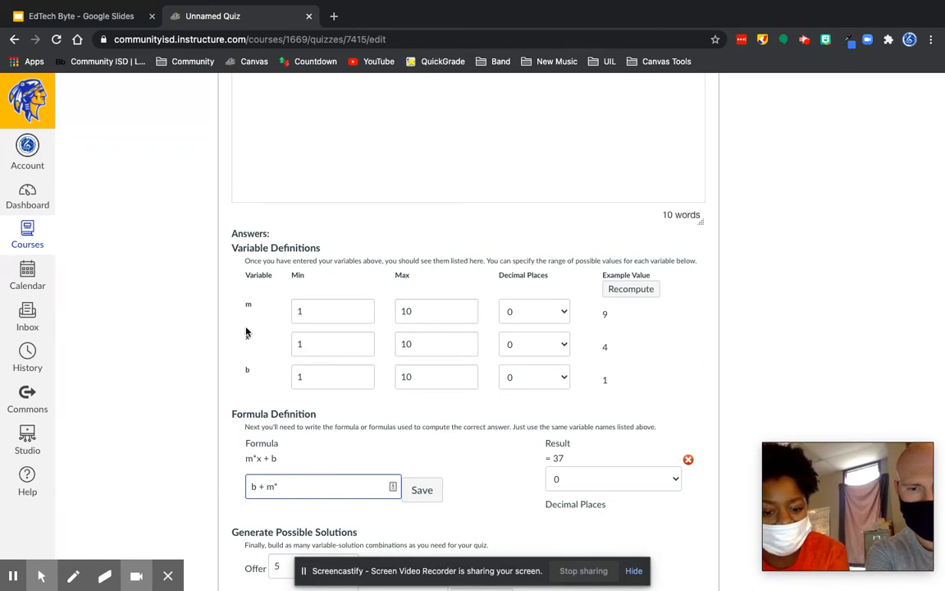
type("x")
left_click(420, 490)
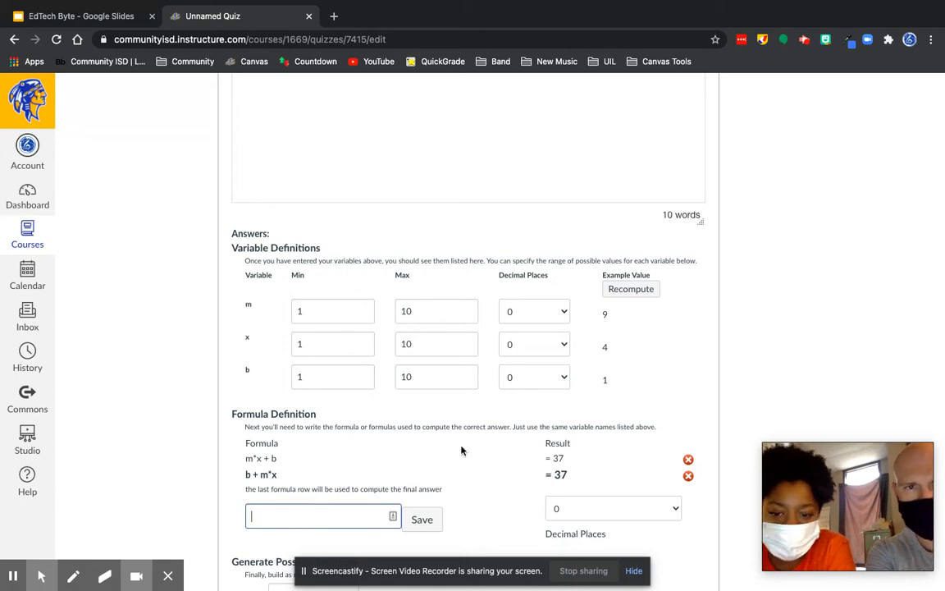
left_click(689, 478)
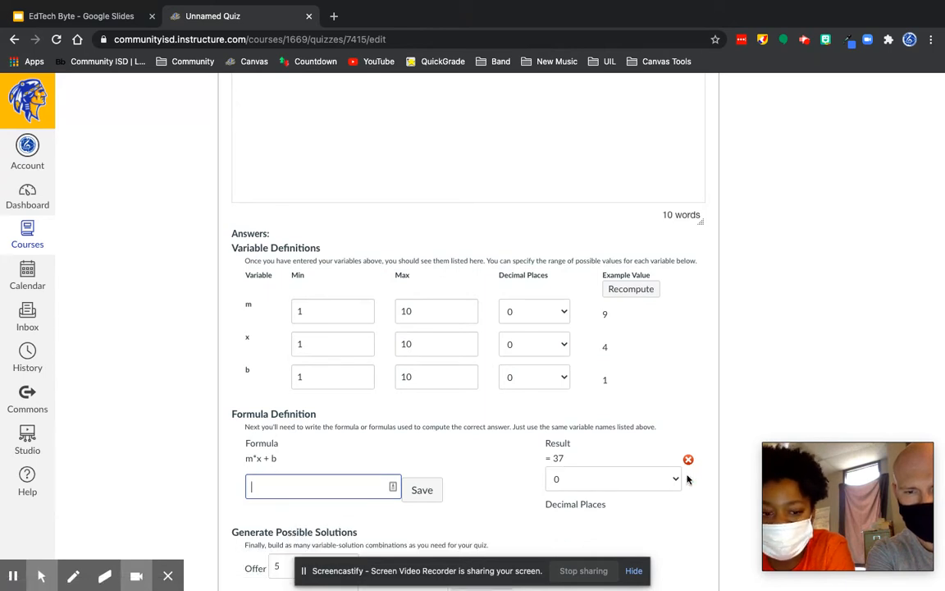
Generate 4 possible value combinations for the slope intercept form question and update the question.
scroll(687, 479, "down", 3)
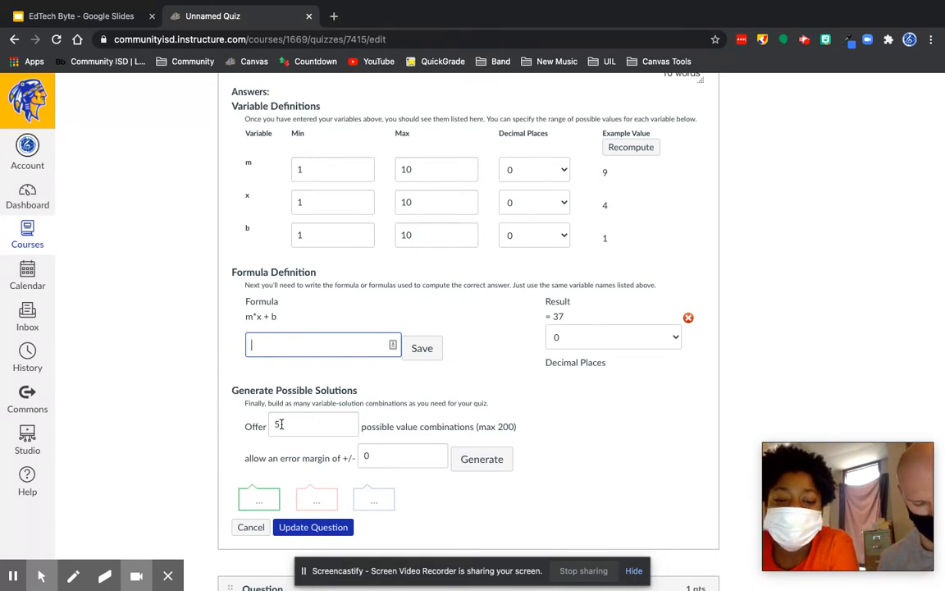
left_click(280, 422)
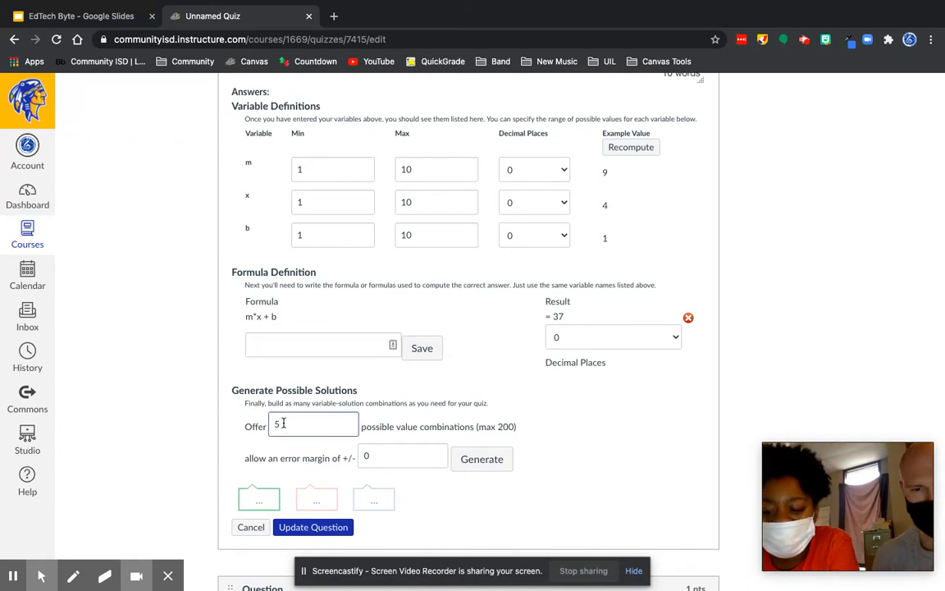
key("BackSpace")
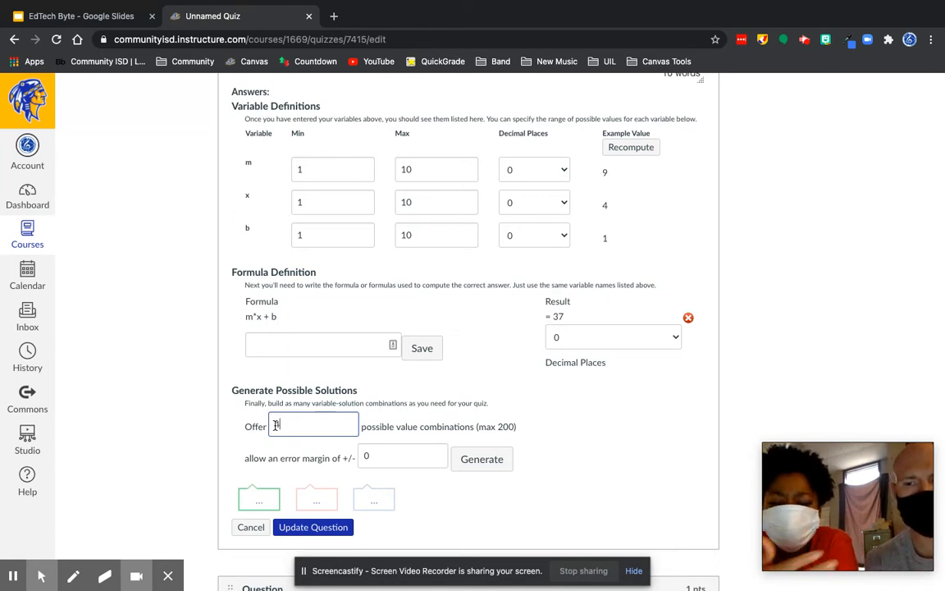
type("4")
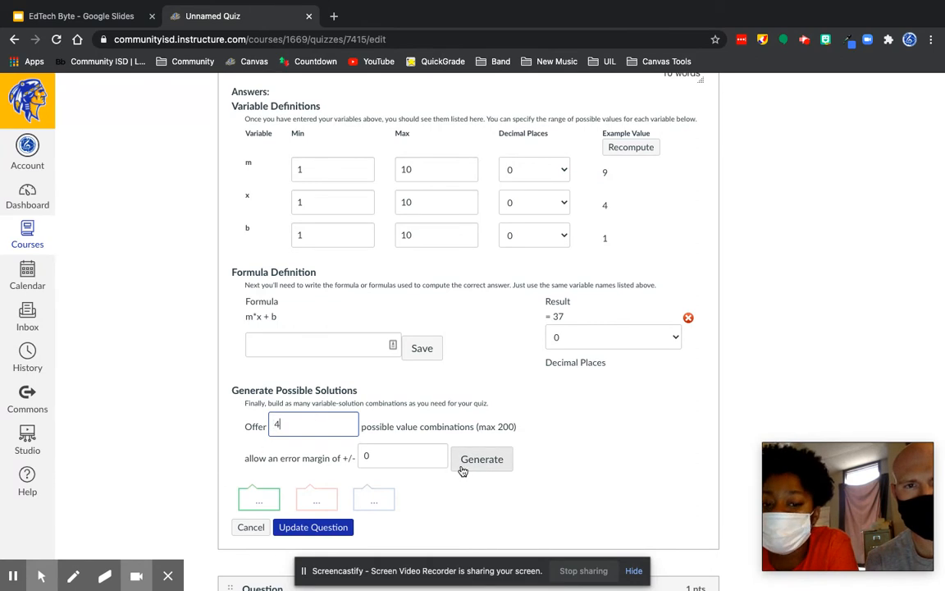
scroll(464, 471, "up", 6)
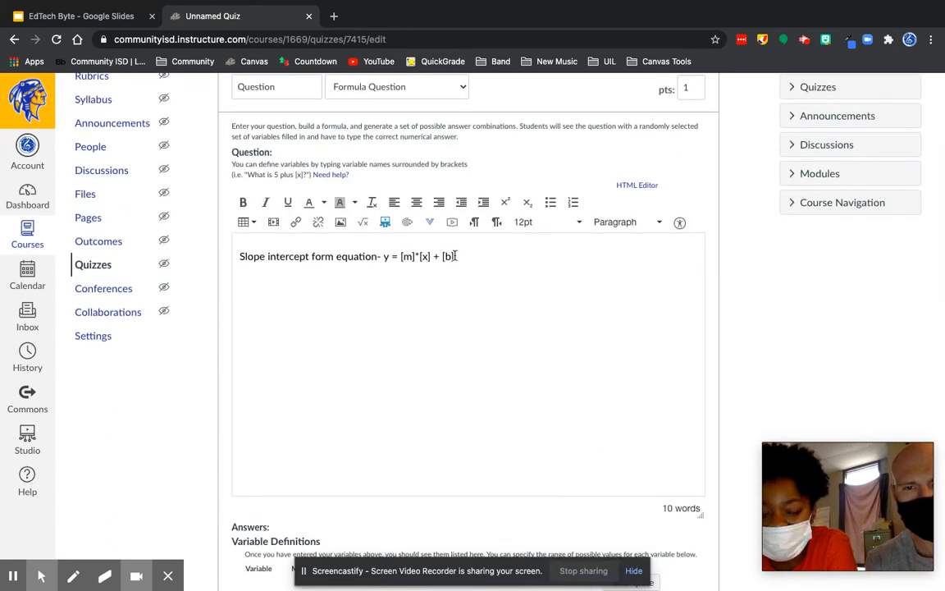
scroll(397, 393, "down", 5)
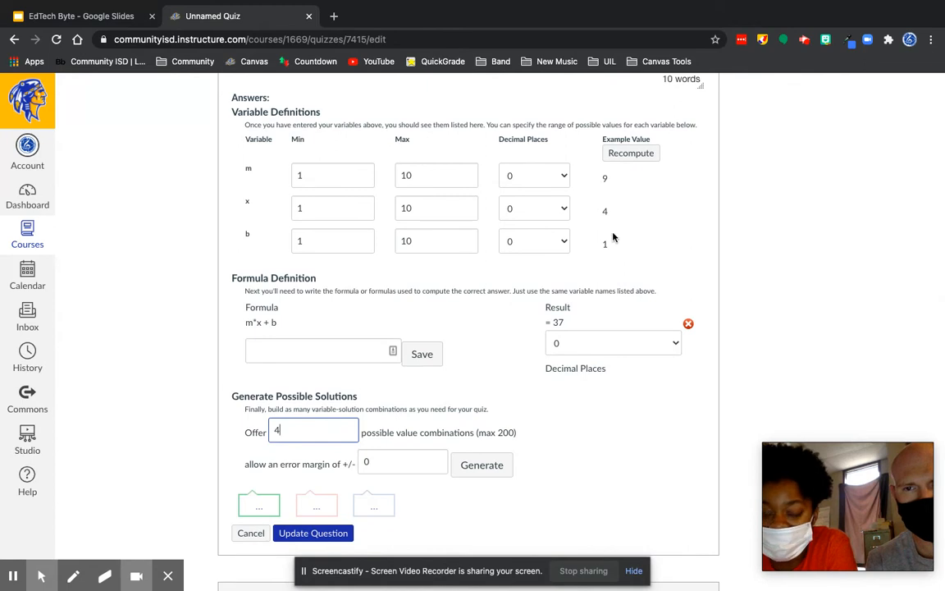
scroll(616, 230, "down", 3)
left_click(498, 350)
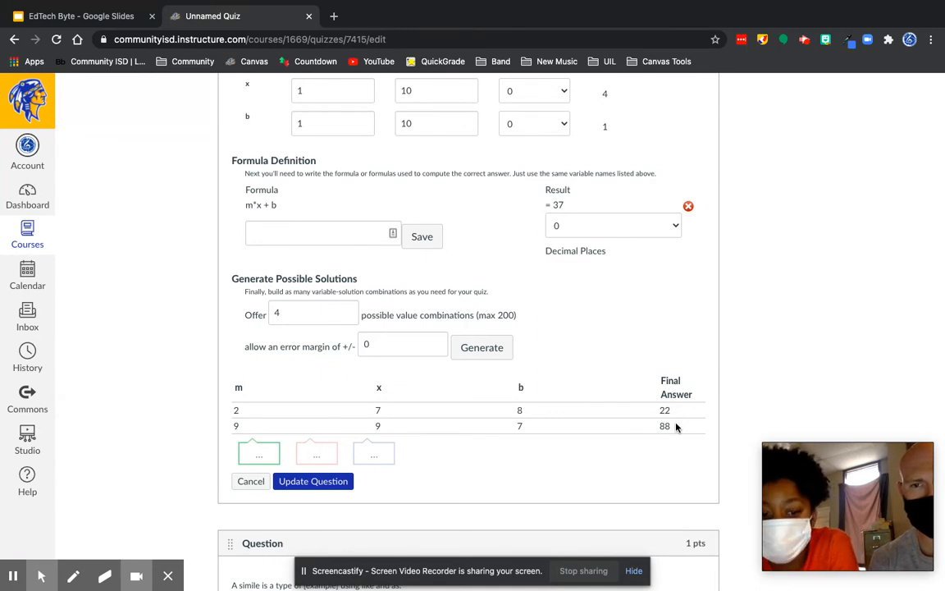
left_click(328, 483)
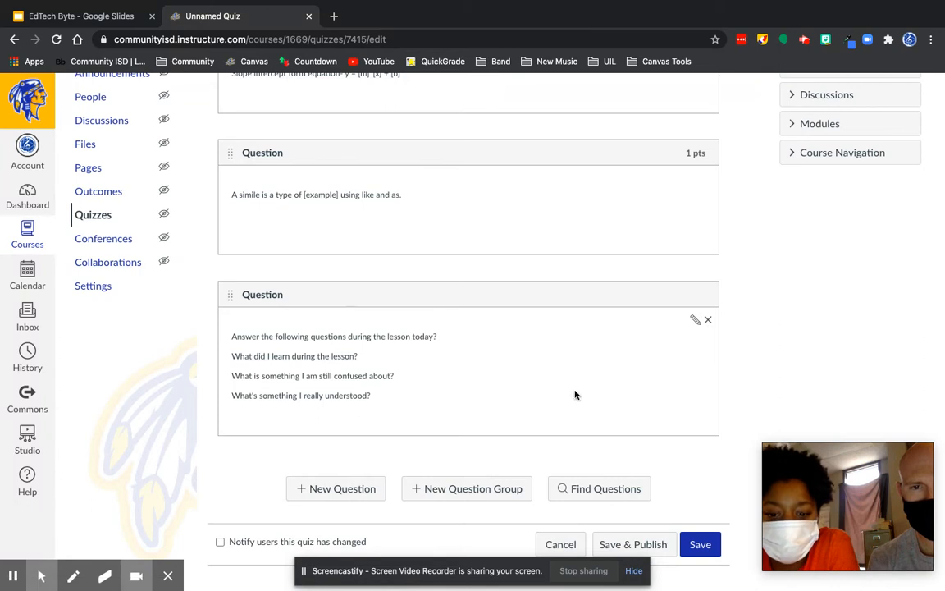
Save the quiz and open its preview.
left_click(702, 545)
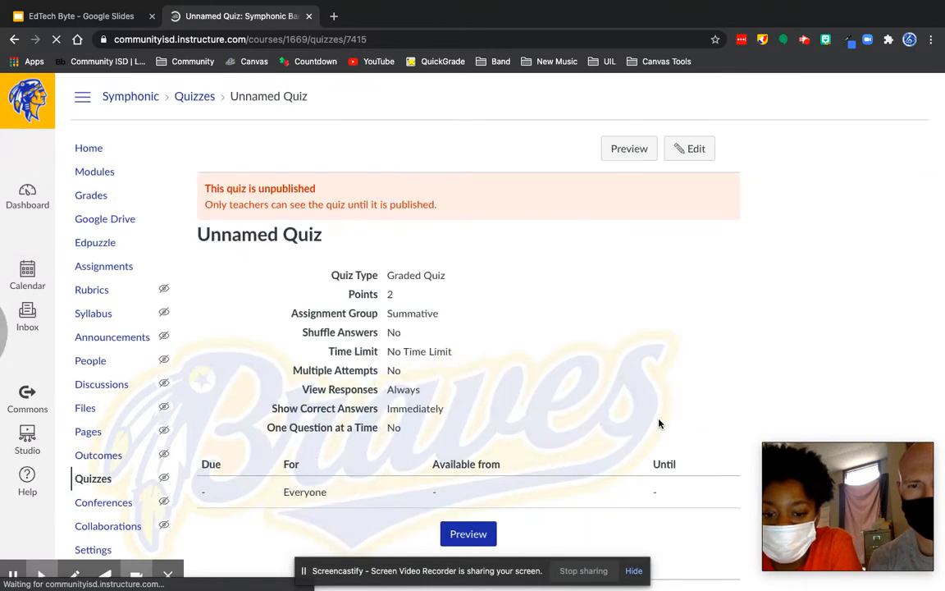
left_click(466, 539)
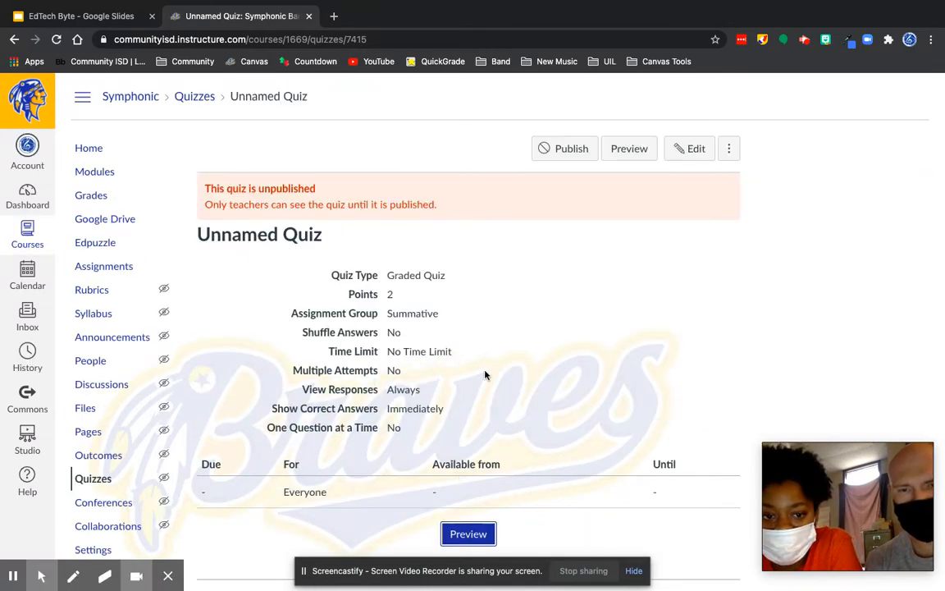
left_click(476, 531)
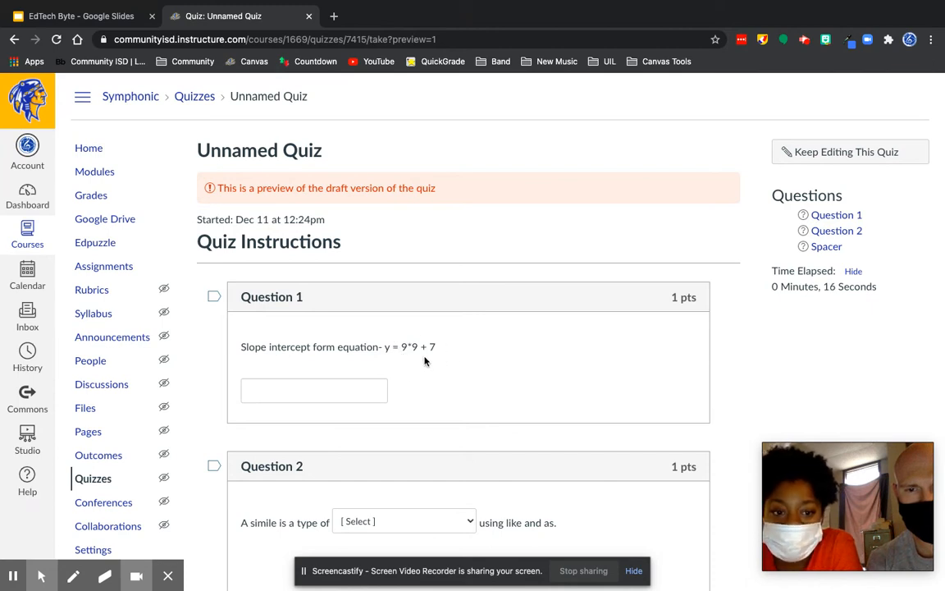
Return to editing the quiz and open the simile question, keeping its type as Multiple Dropdowns.
left_click(824, 151)
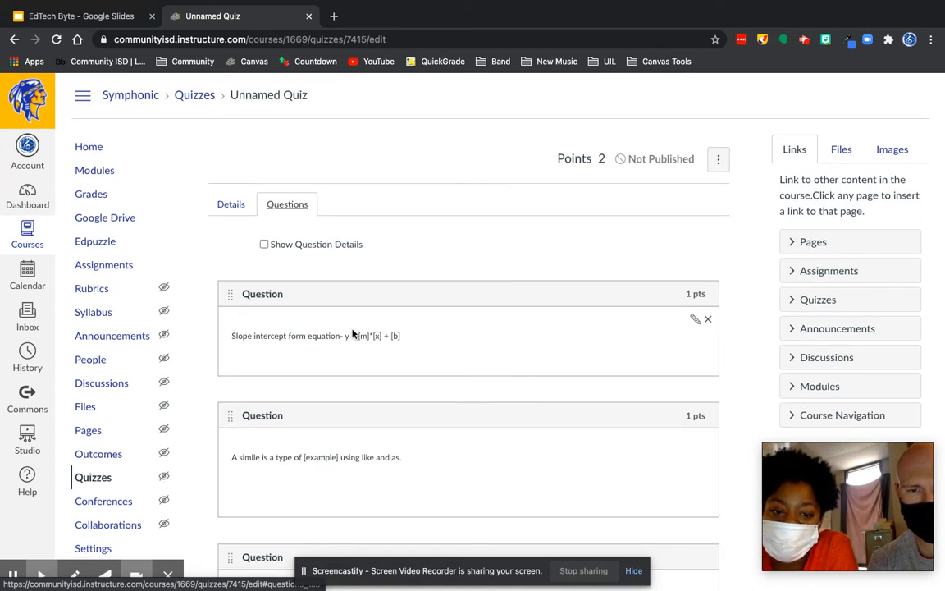
scroll(350, 331, "down", 1)
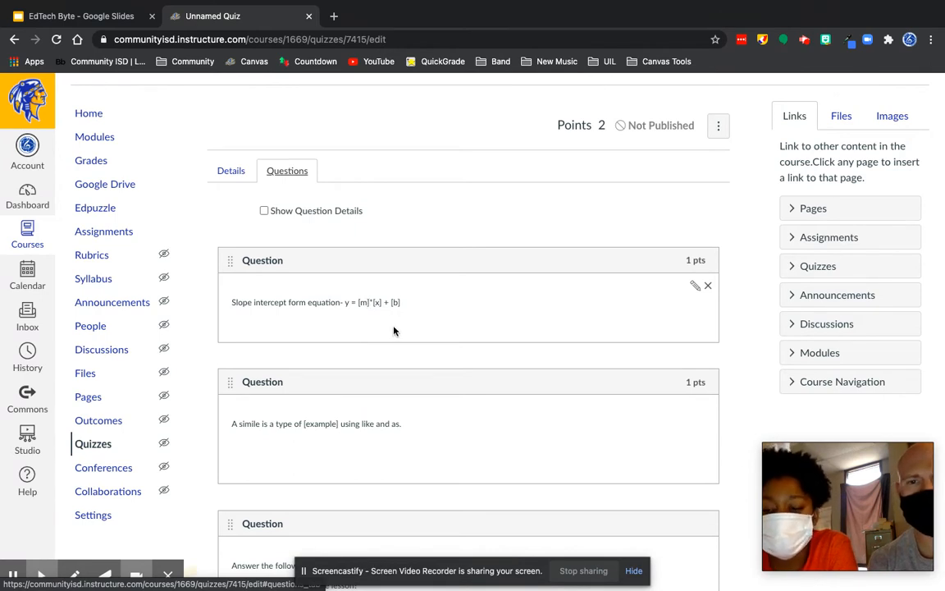
scroll(394, 331, "down", 2)
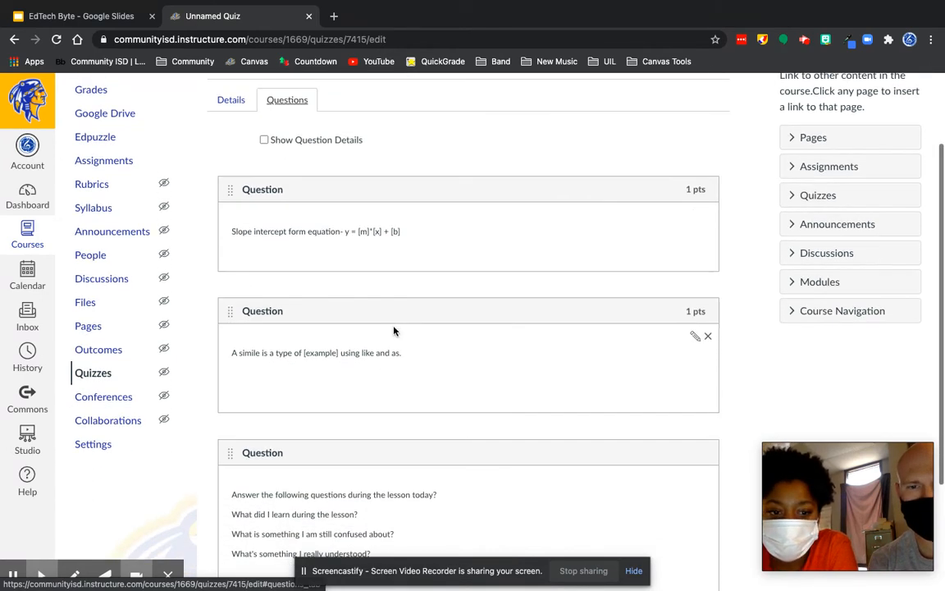
scroll(394, 331, "down", 1)
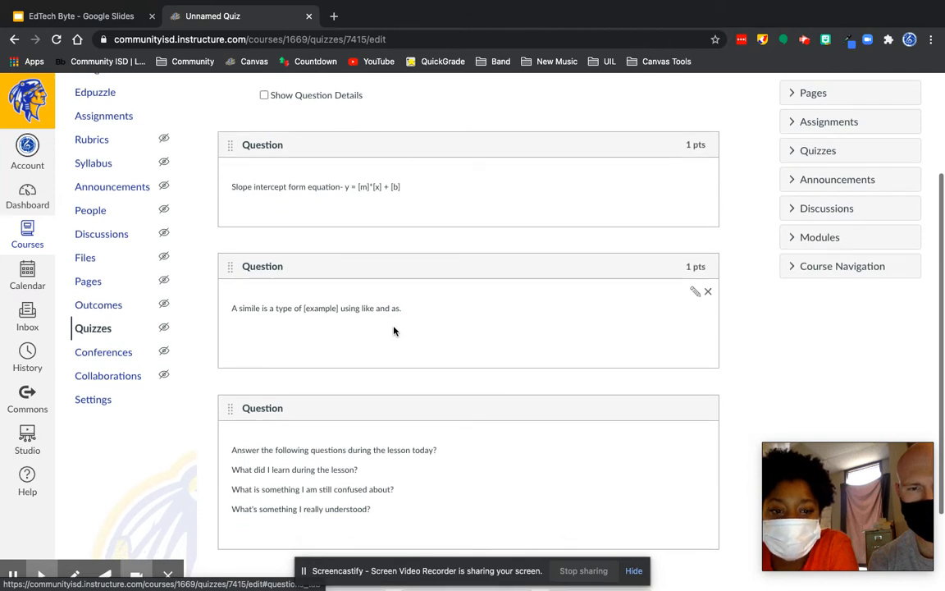
left_click(696, 297)
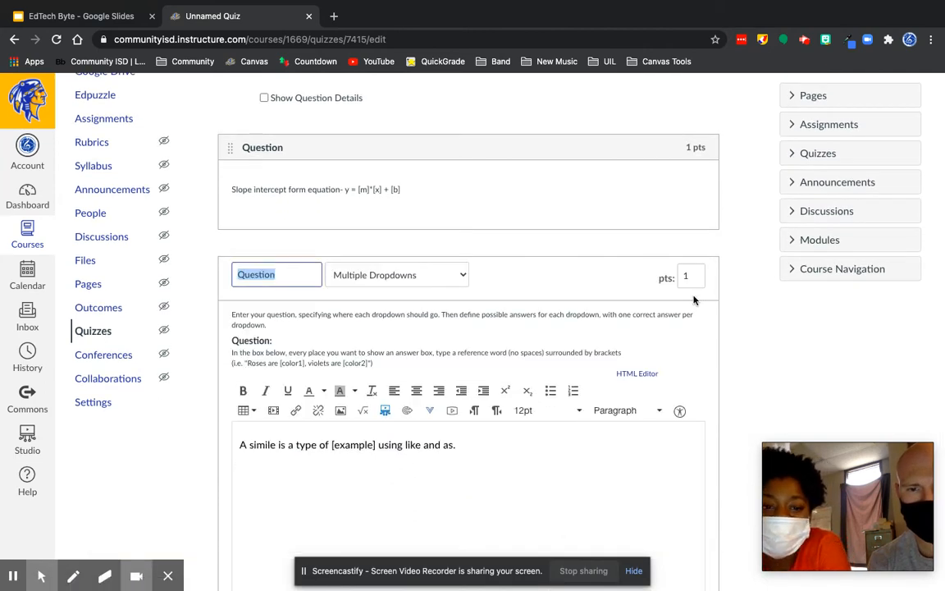
left_click(415, 275)
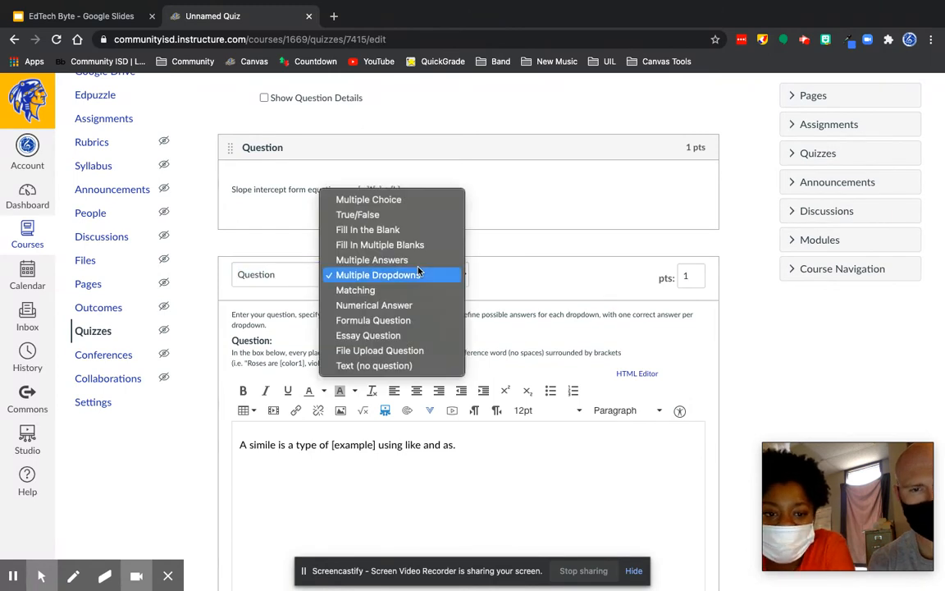
left_click(412, 278)
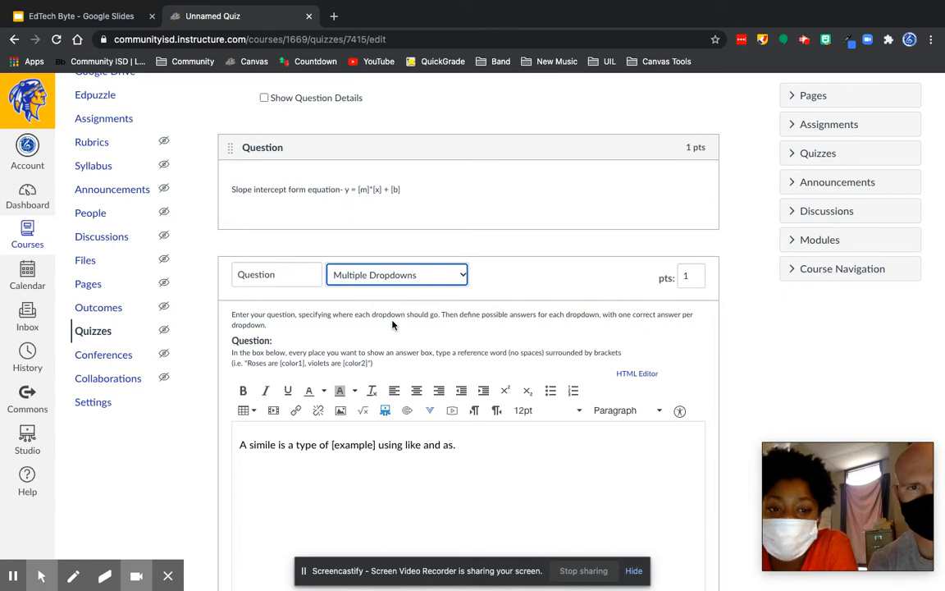
Examine the simile question's text and the possible answers defined for its example dropdown.
scroll(392, 324, "down", 5)
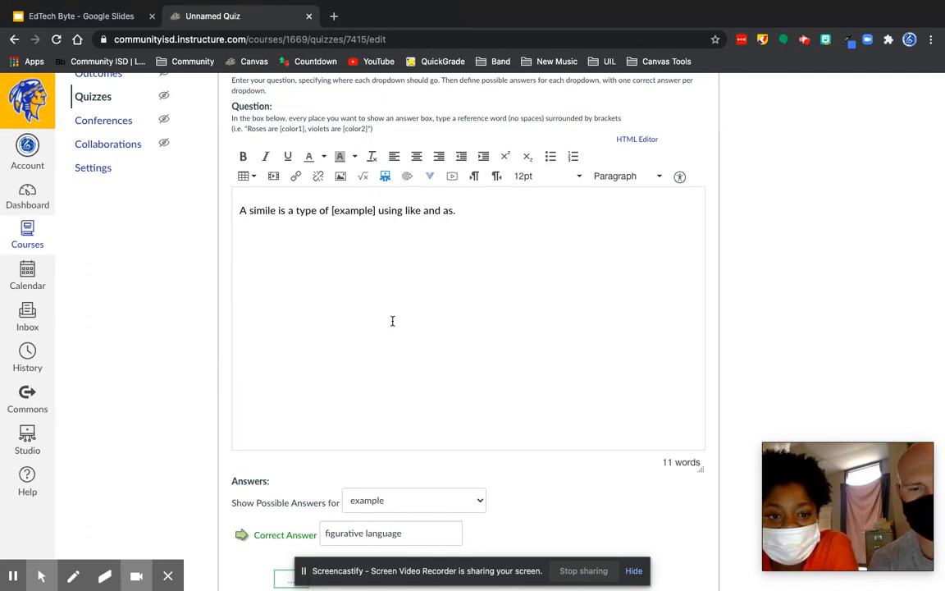
scroll(392, 321, "down", 1)
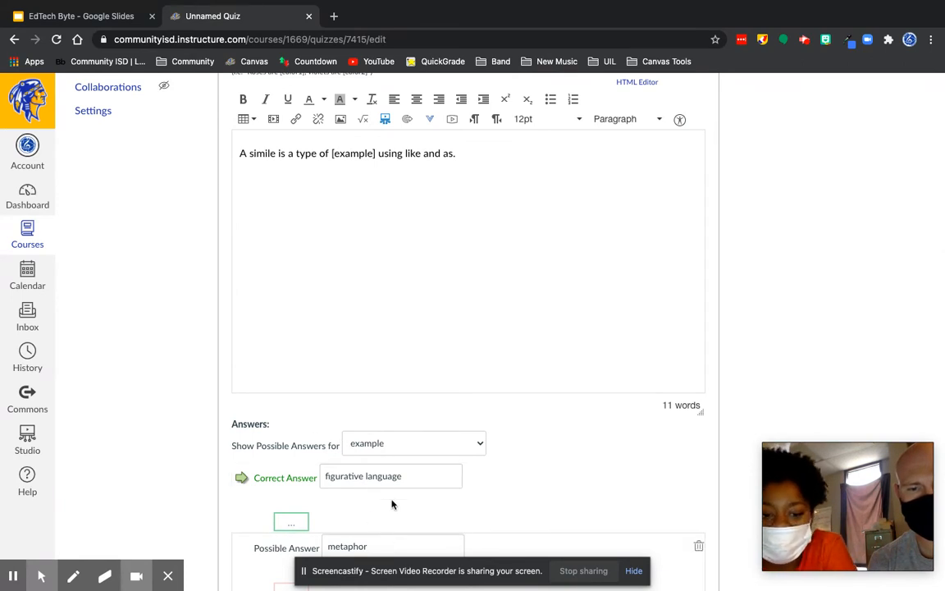
left_click(412, 453)
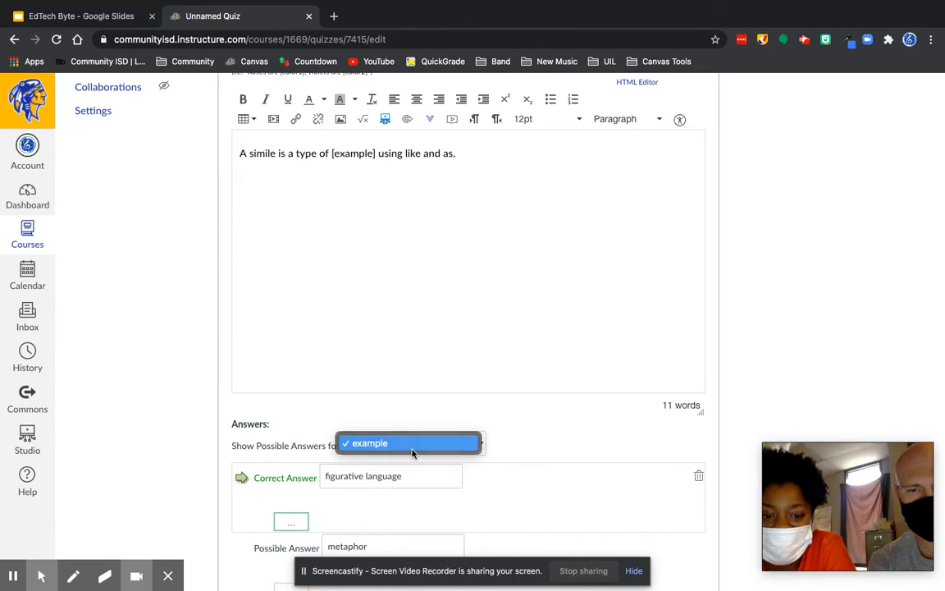
left_click(411, 445)
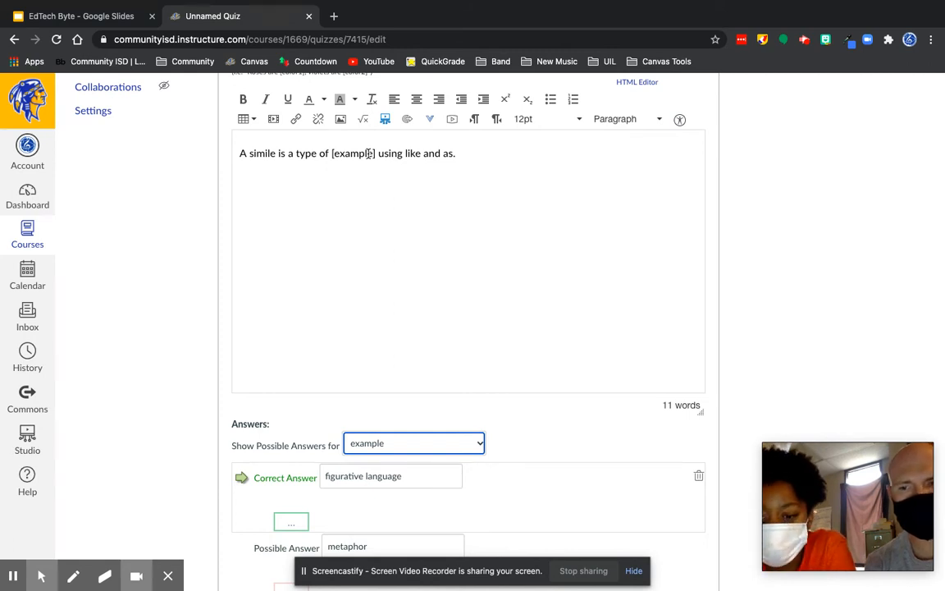
scroll(369, 154, "up", 1)
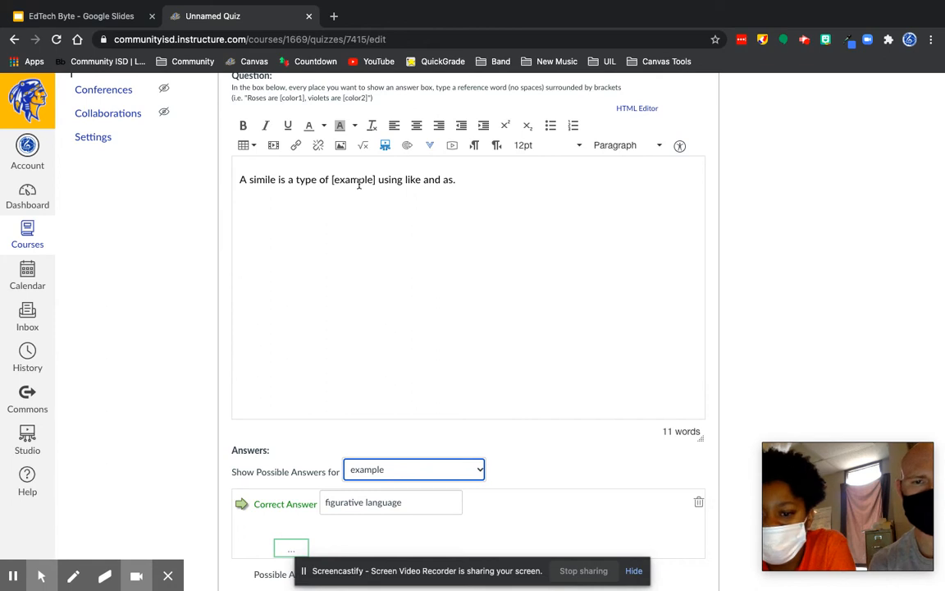
scroll(359, 184, "down", 6)
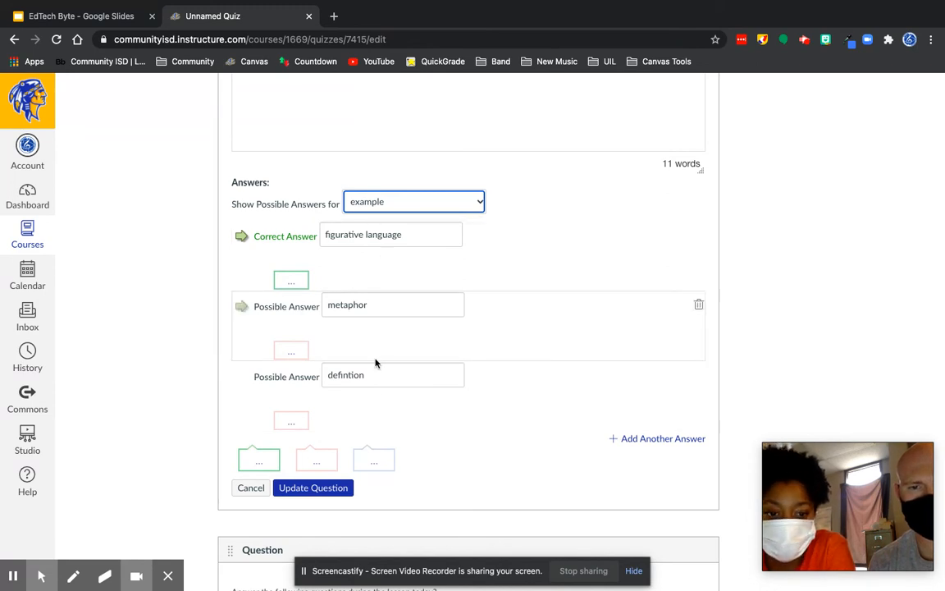
Open the comment editor for the correct answer figurative language, close it empty, and update the simile question.
left_click(293, 281)
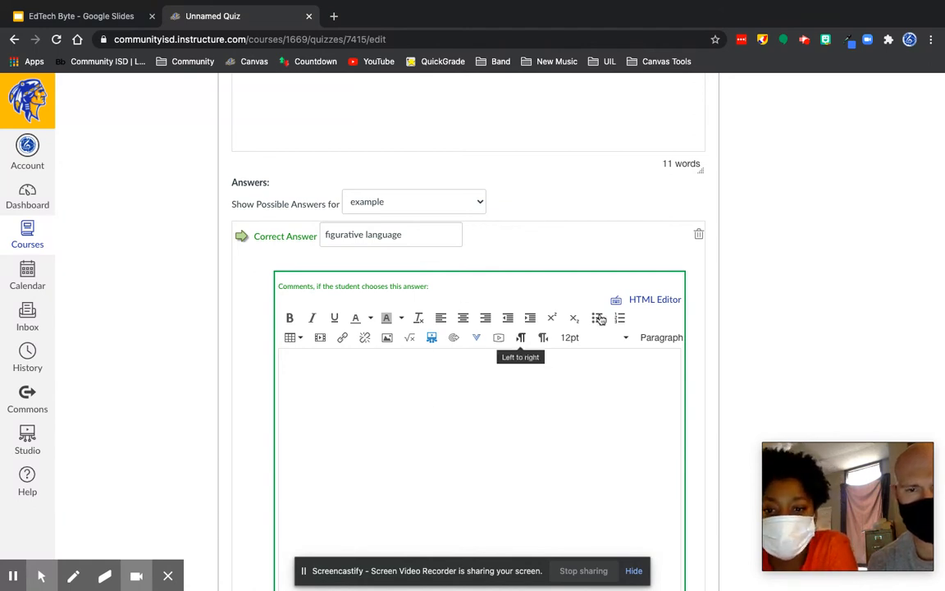
scroll(616, 252, "down", 3)
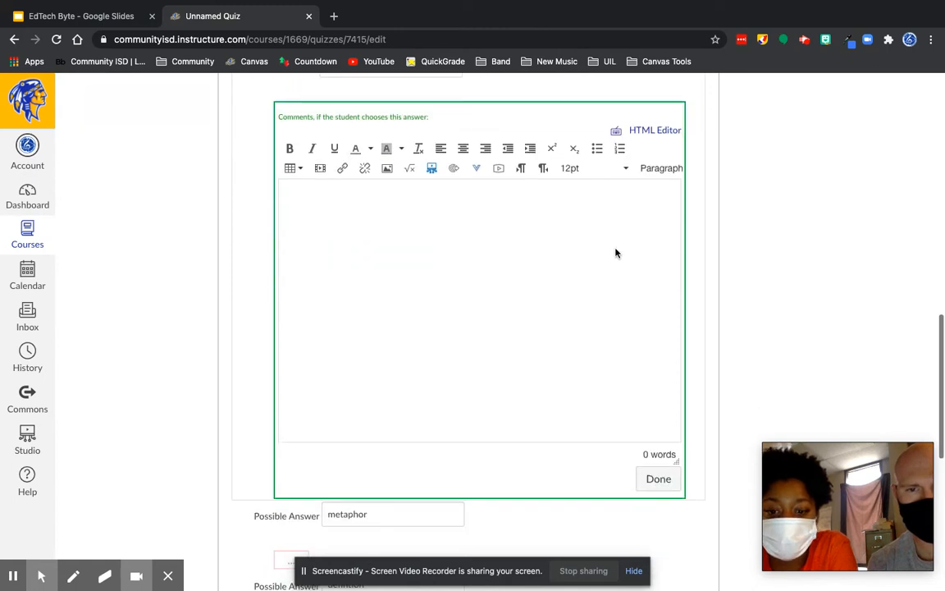
left_click(656, 426)
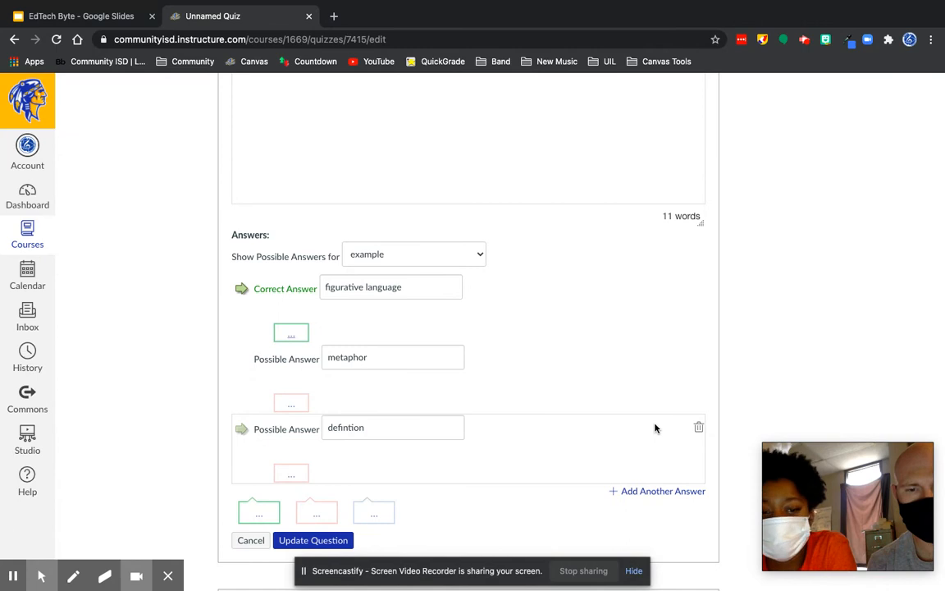
scroll(654, 428, "up", 1)
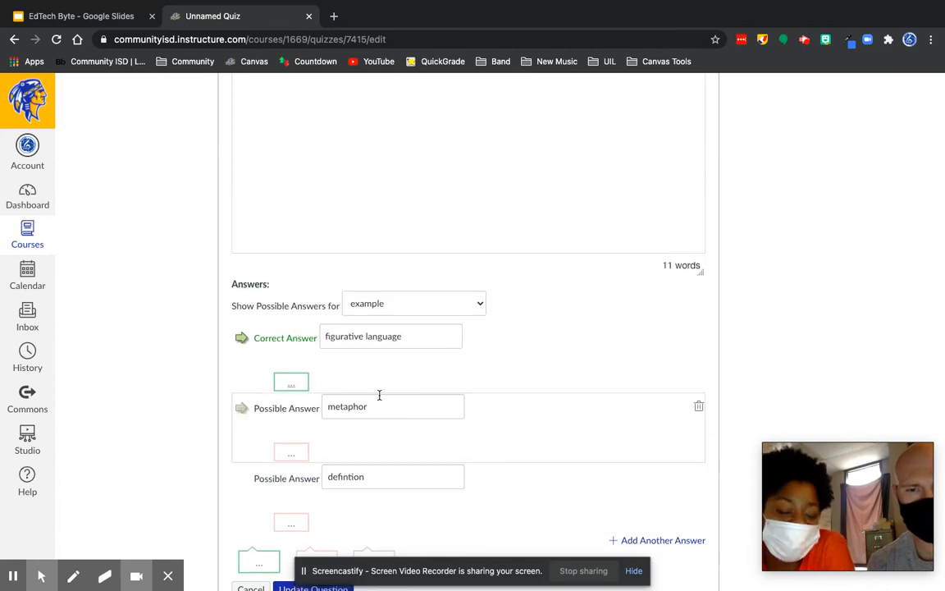
scroll(289, 456, "down", 2)
scroll(289, 457, "down", 1)
left_click(321, 483)
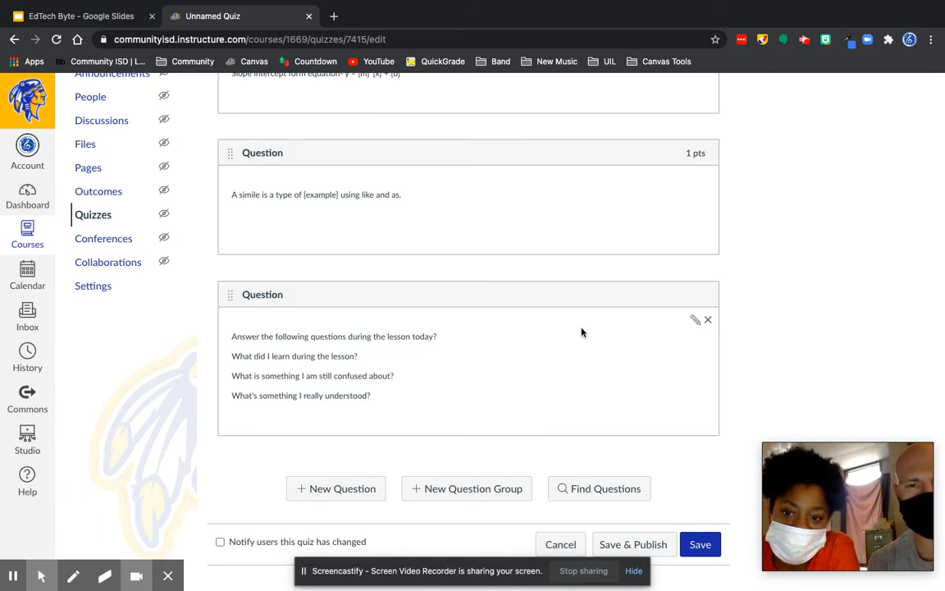
Open the Text (no question) item with the lesson reflection prompts, review its message text, and update it.
left_click(694, 323)
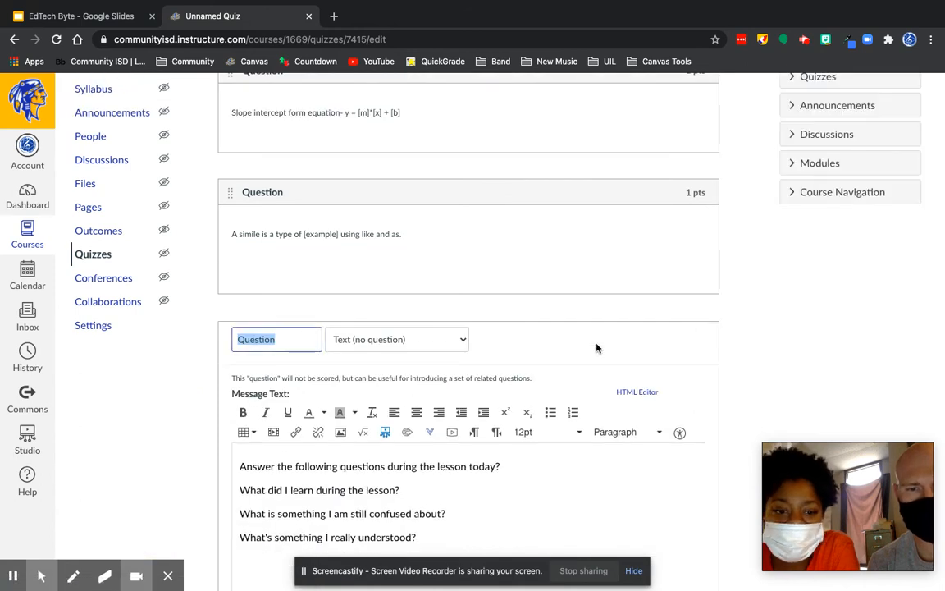
scroll(597, 348, "down", 1)
scroll(483, 397, "down", 2)
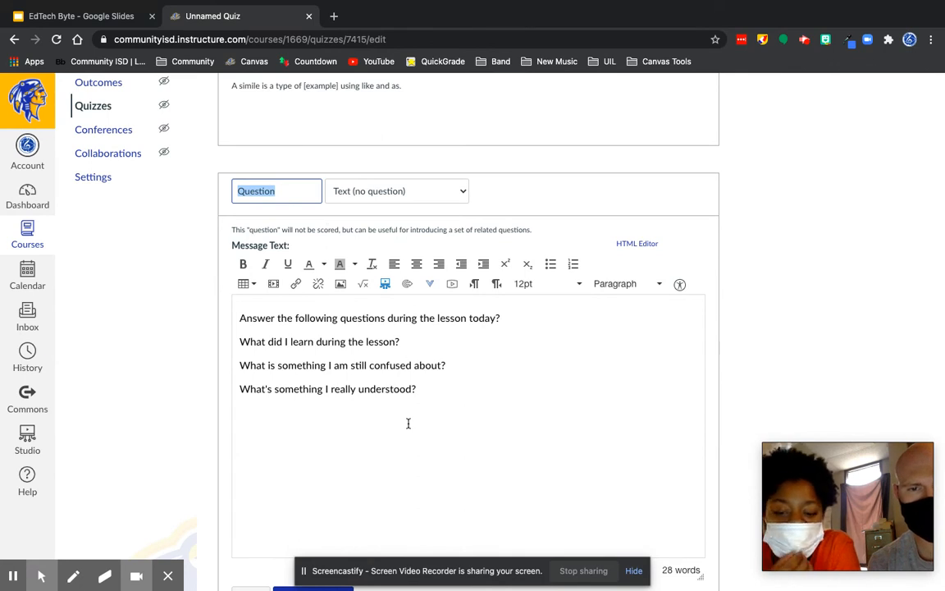
scroll(407, 423, "down", 3)
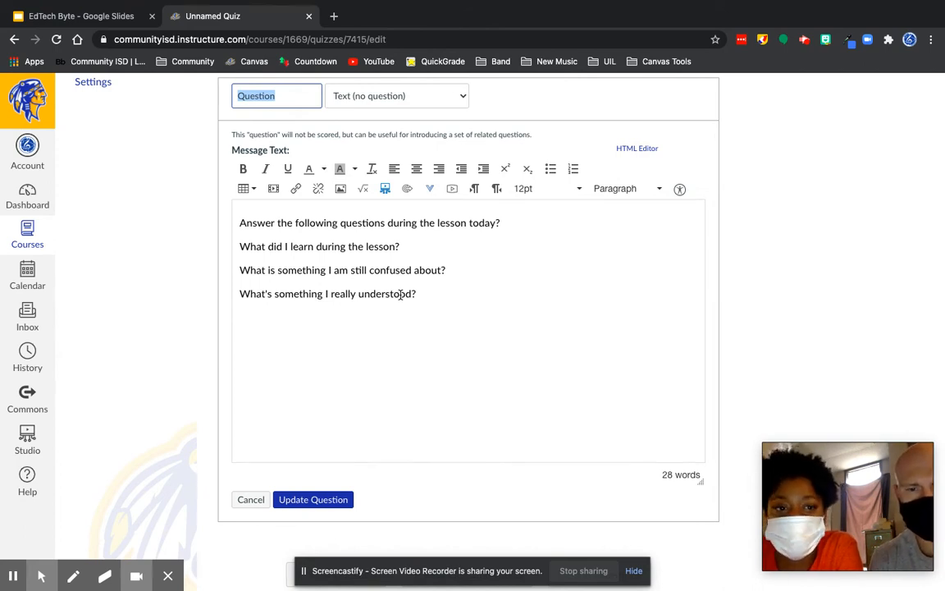
left_click(314, 500)
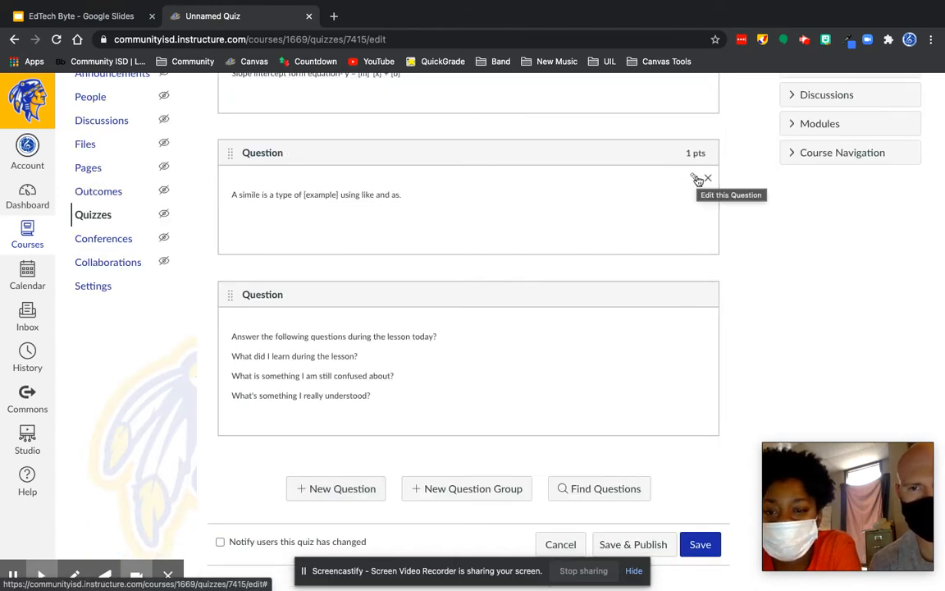
Set the simile question's points to 50 and update the question.
left_click(696, 179)
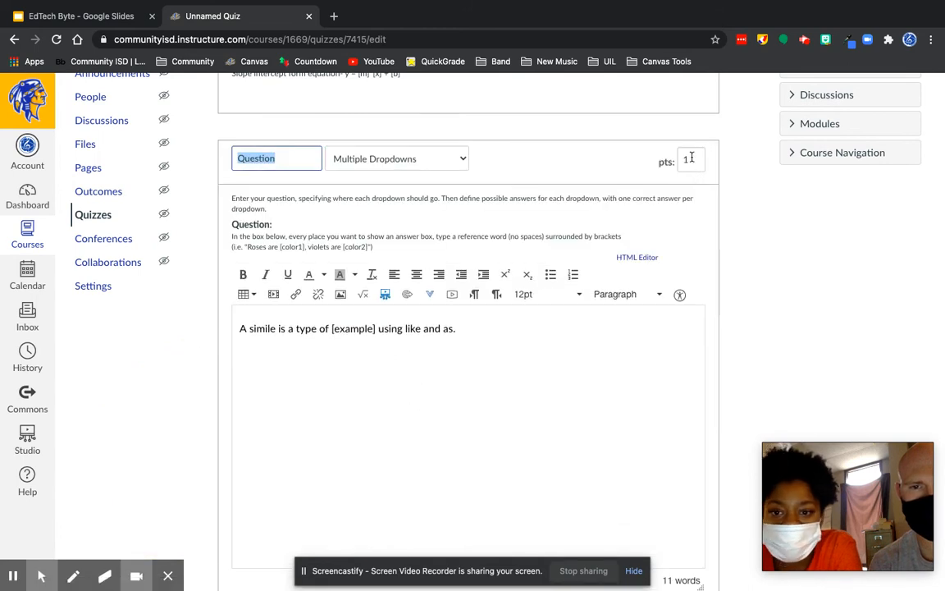
left_click(691, 157)
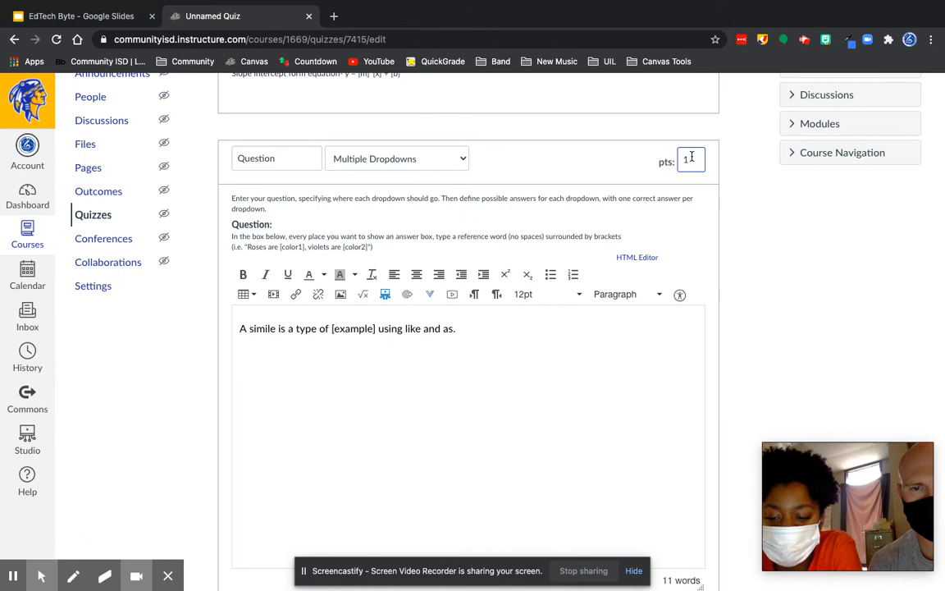
key("BackSpace")
type("3")
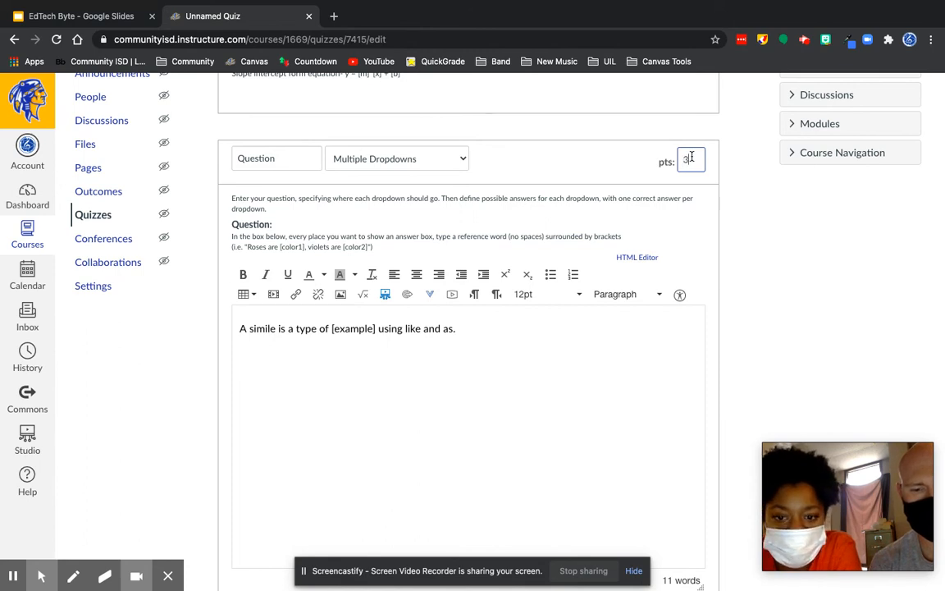
key("BackSpace")
type("50")
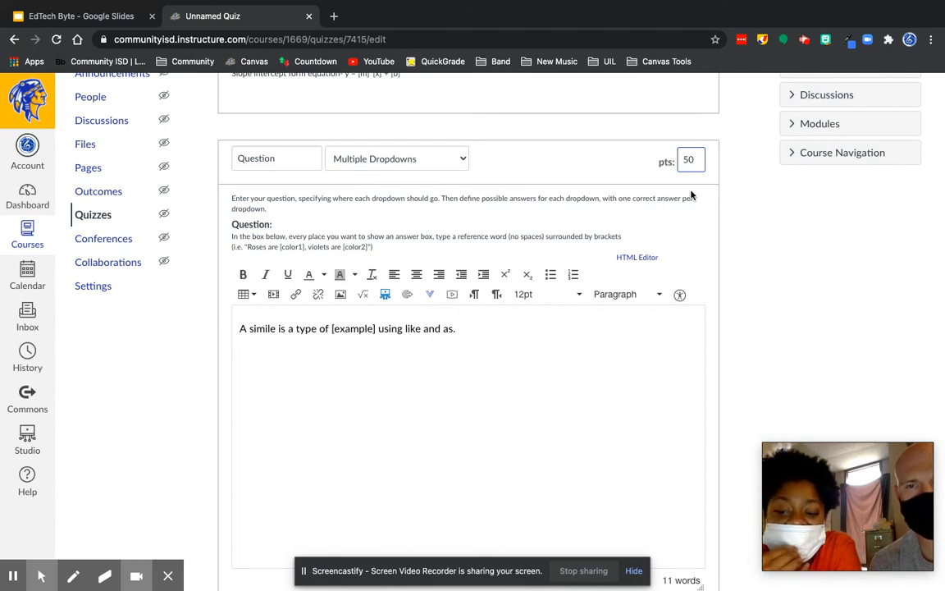
scroll(693, 185, "up", 3)
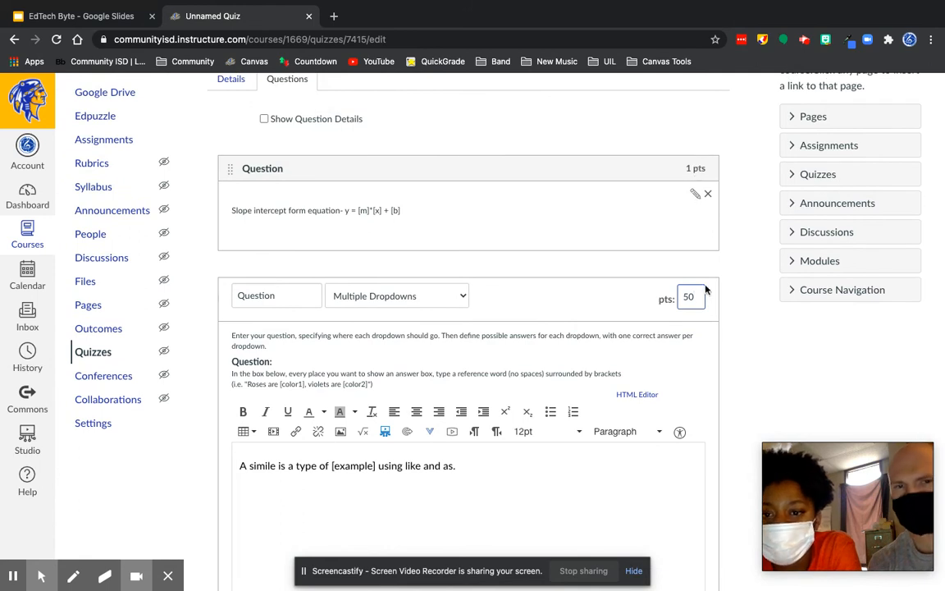
scroll(696, 295, "down", 2)
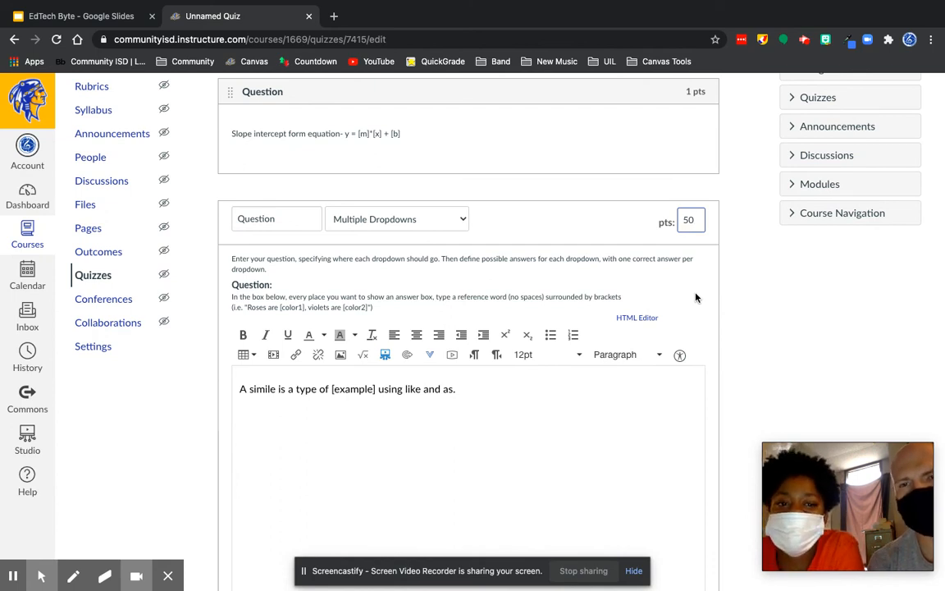
scroll(696, 296, "down", 2)
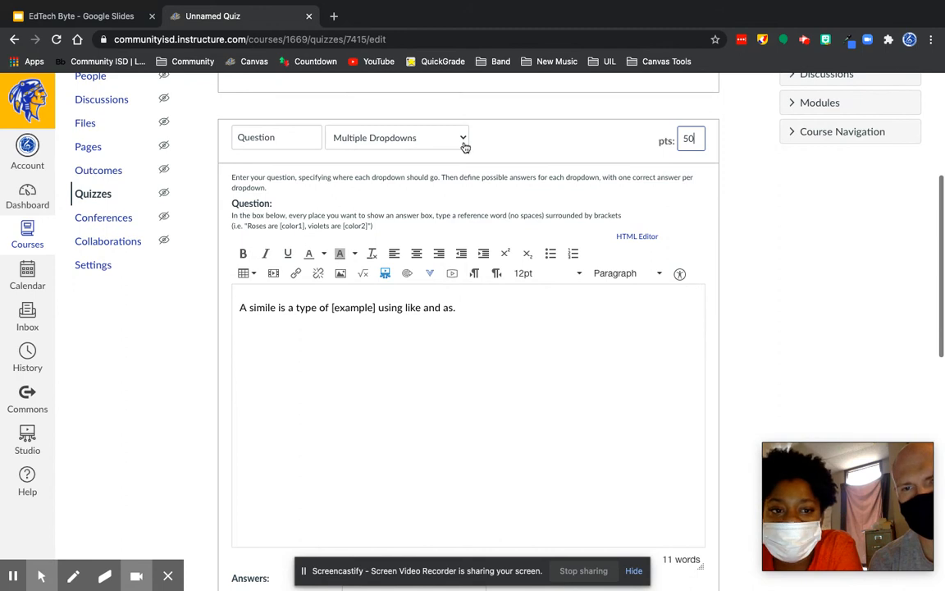
scroll(422, 333, "down", 3)
scroll(422, 334, "down", 8)
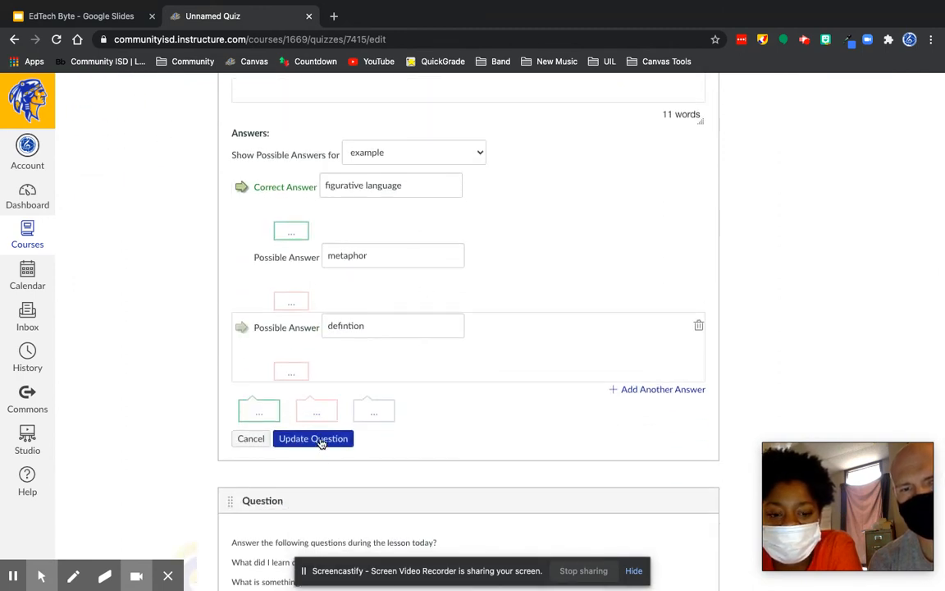
left_click(320, 440)
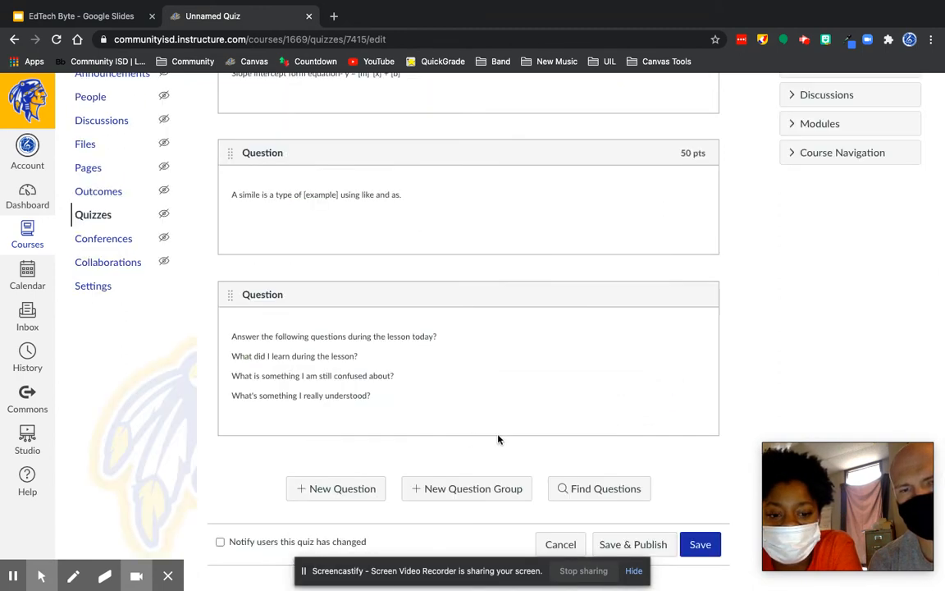
Save the quiz and preview it, reviewing the slope intercept formula question and the point values.
left_click(708, 544)
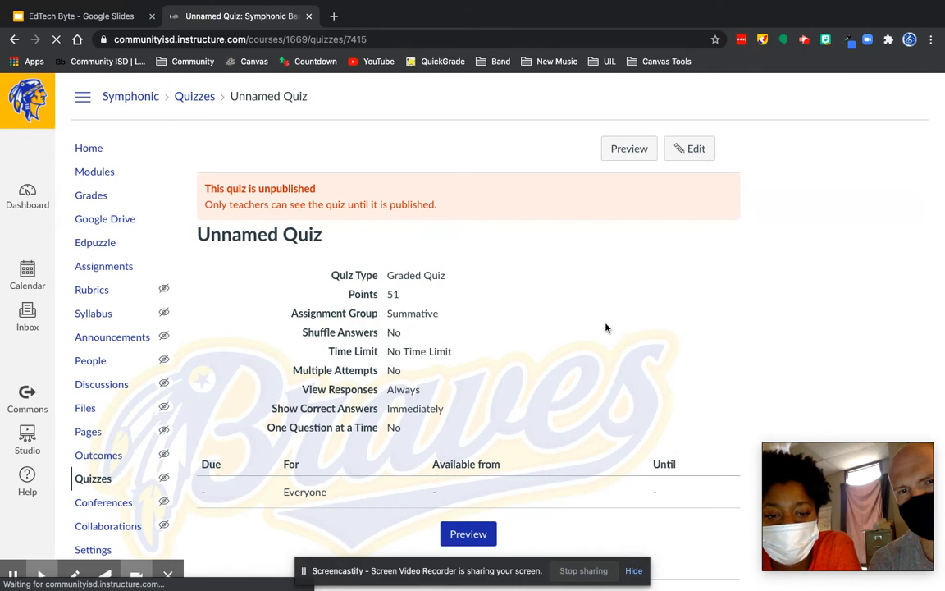
left_click(472, 538)
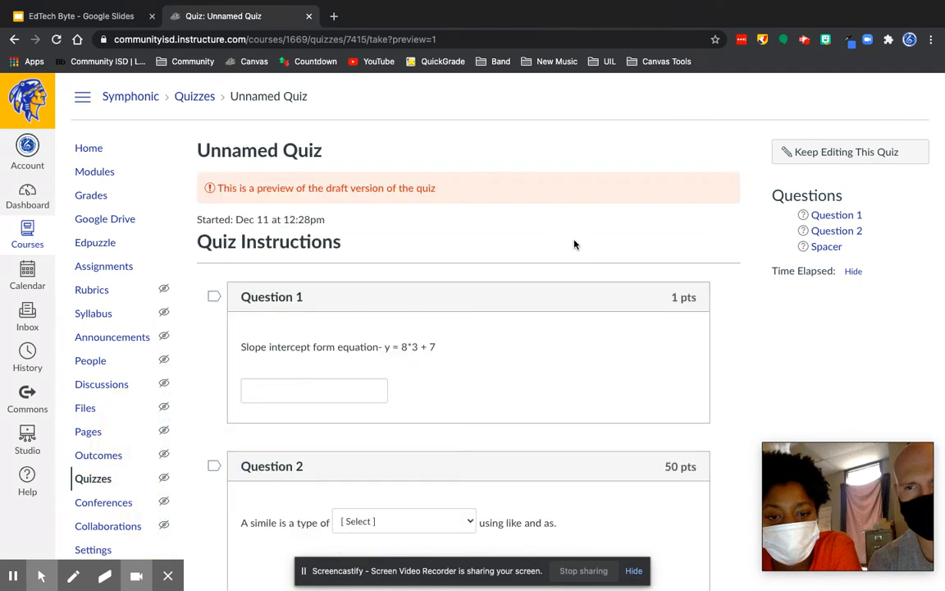
scroll(463, 351, "down", 1)
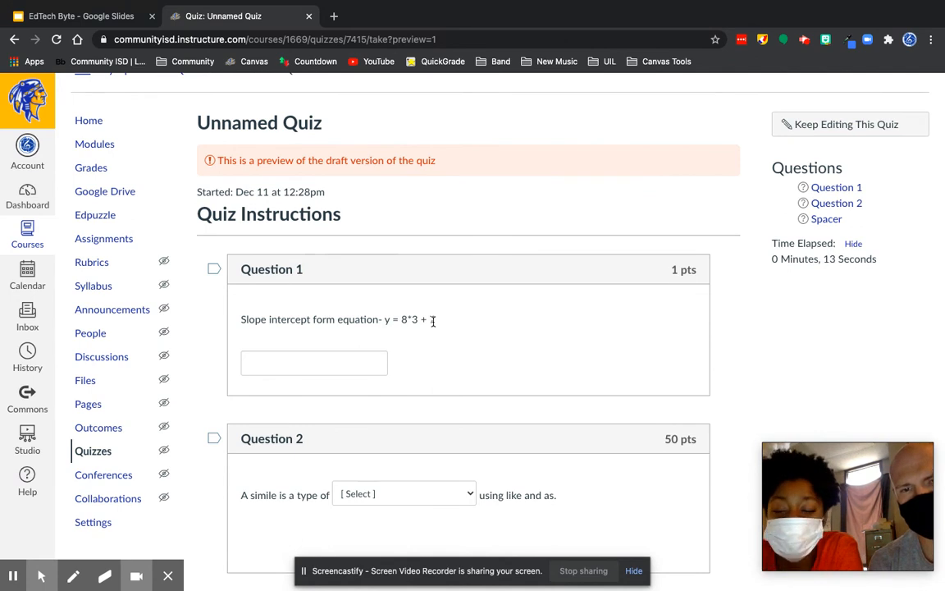
scroll(432, 323, "down", 3)
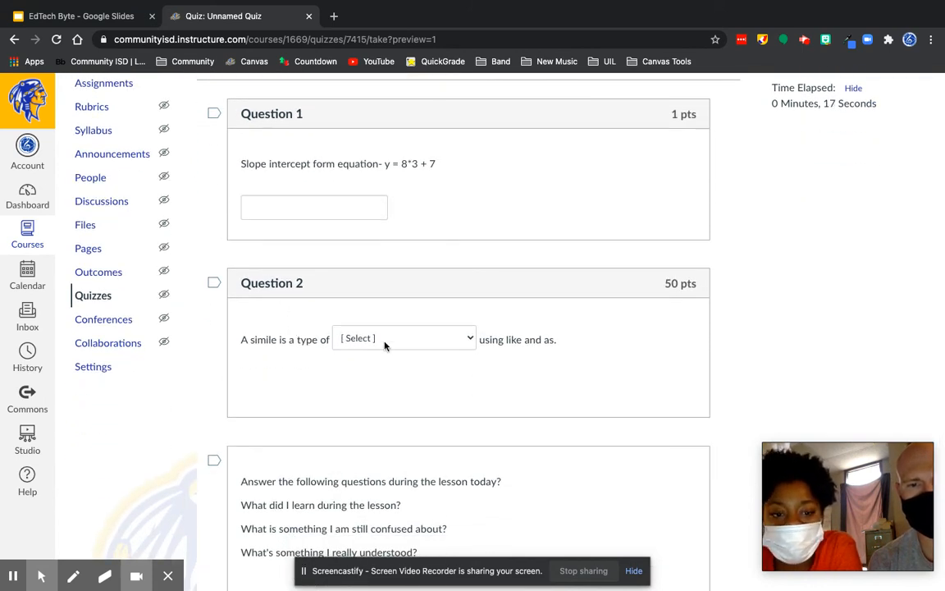
Try figurative language and metaphor as answers in Question 2's dropdown, and reset it to [ Select ].
left_click(376, 340)
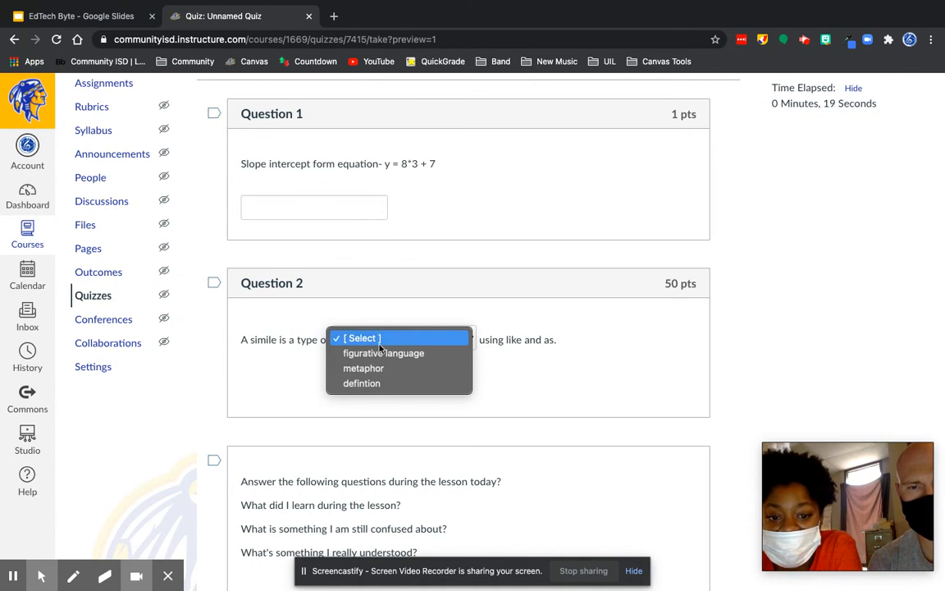
left_click(380, 353)
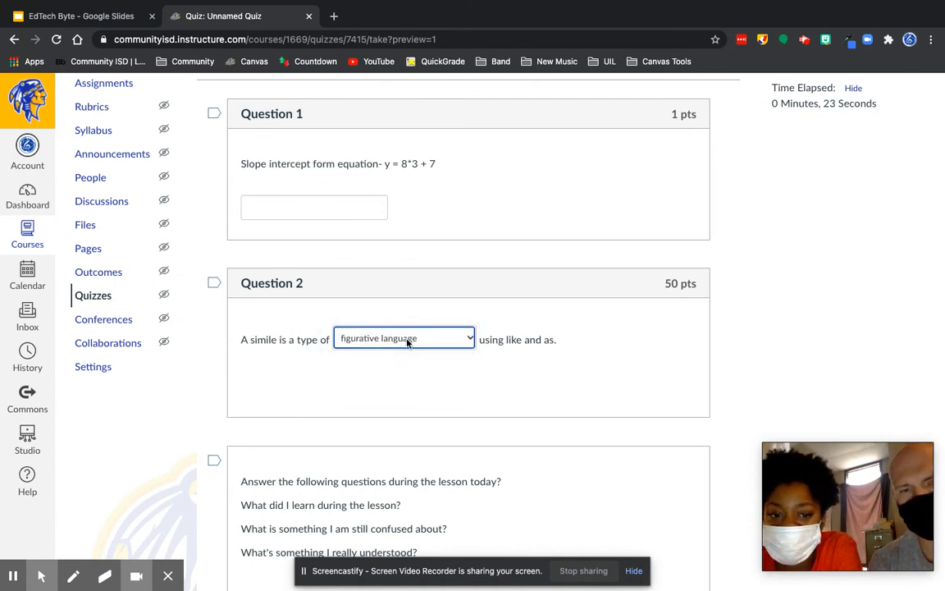
left_click(407, 343)
left_click(396, 353)
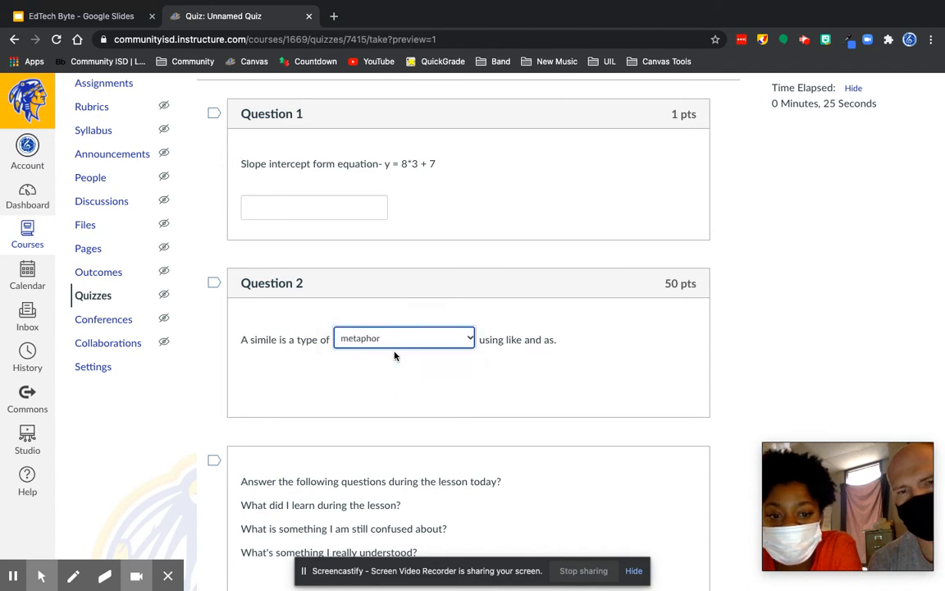
left_click(388, 341)
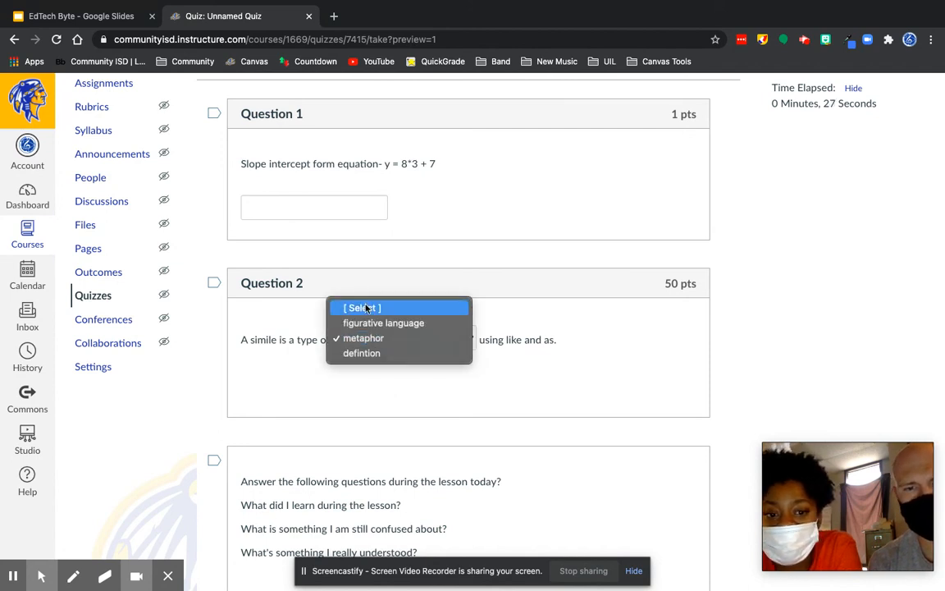
left_click(358, 351)
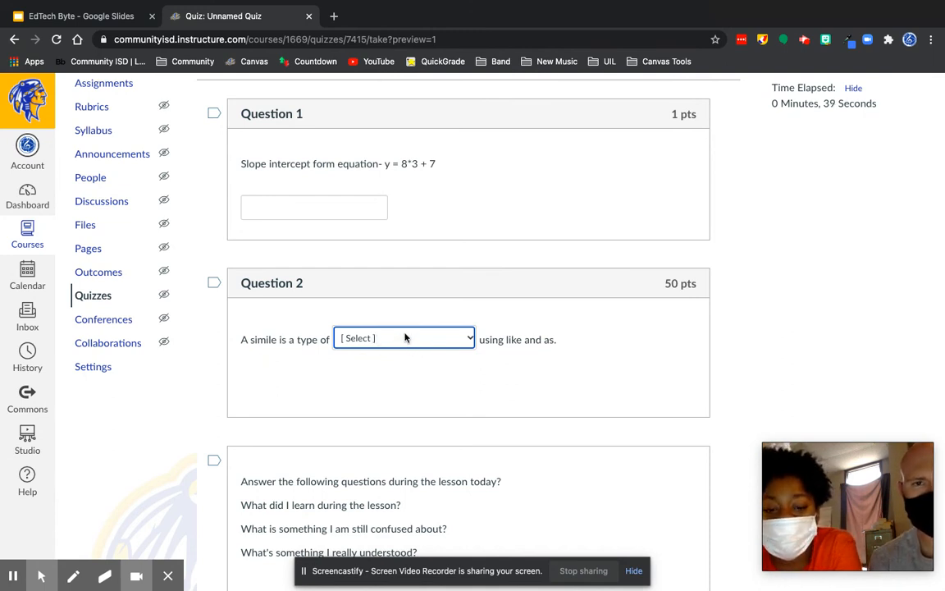
left_click(407, 338)
left_click(407, 337)
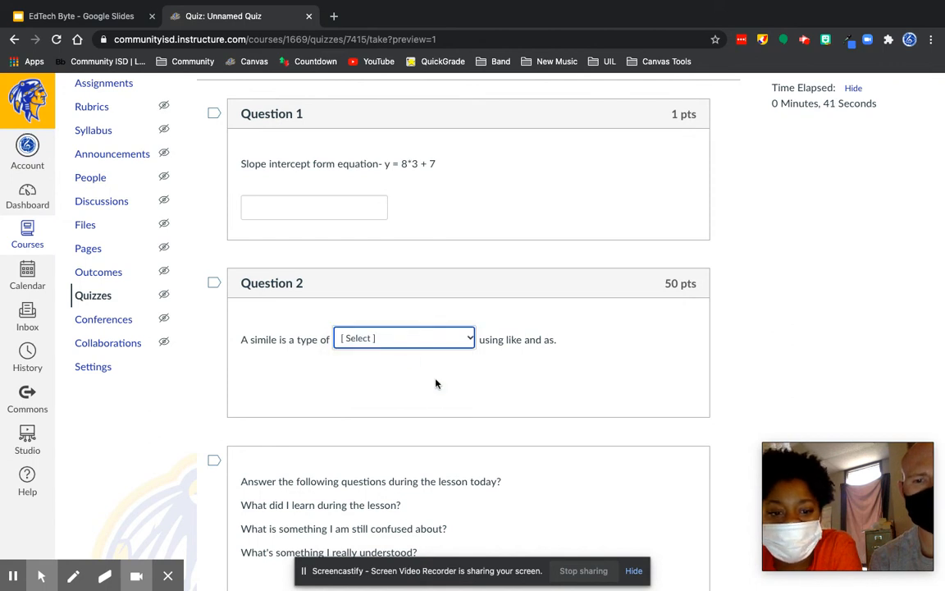
Review the lesson reflection prompts in the preview and show the More help with Formula Questions slide in Google Slides.
scroll(438, 384, "down", 3)
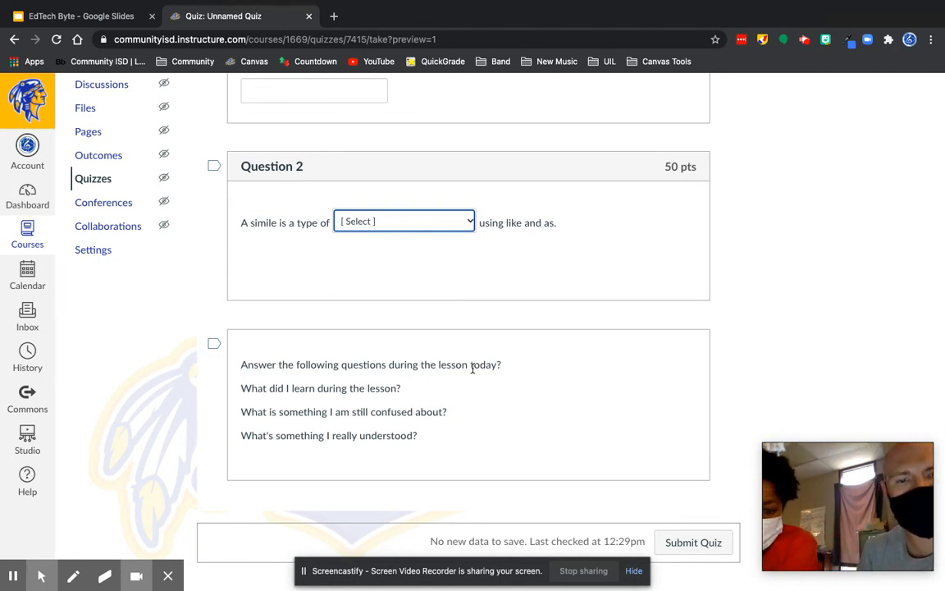
left_click(78, 18)
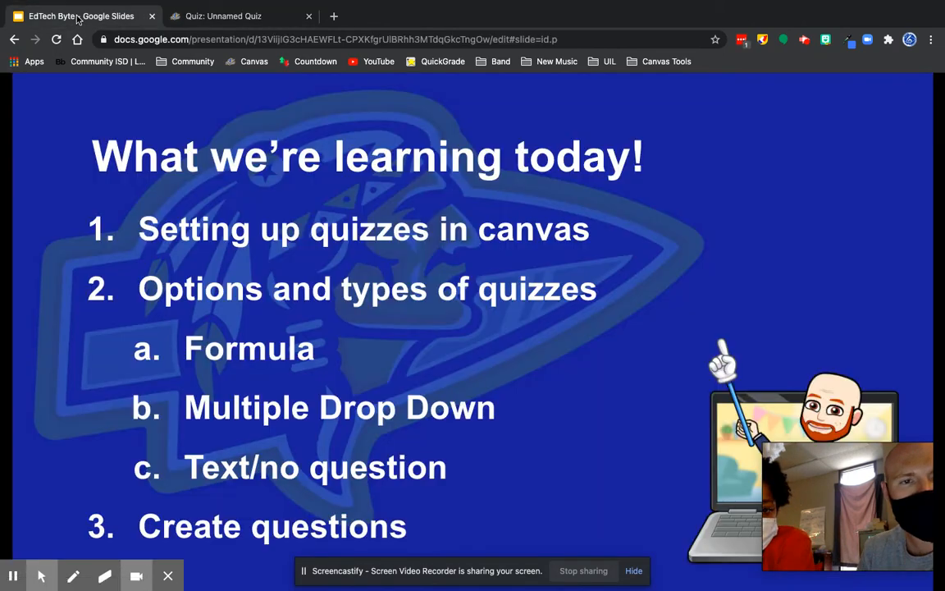
left_click(529, 378)
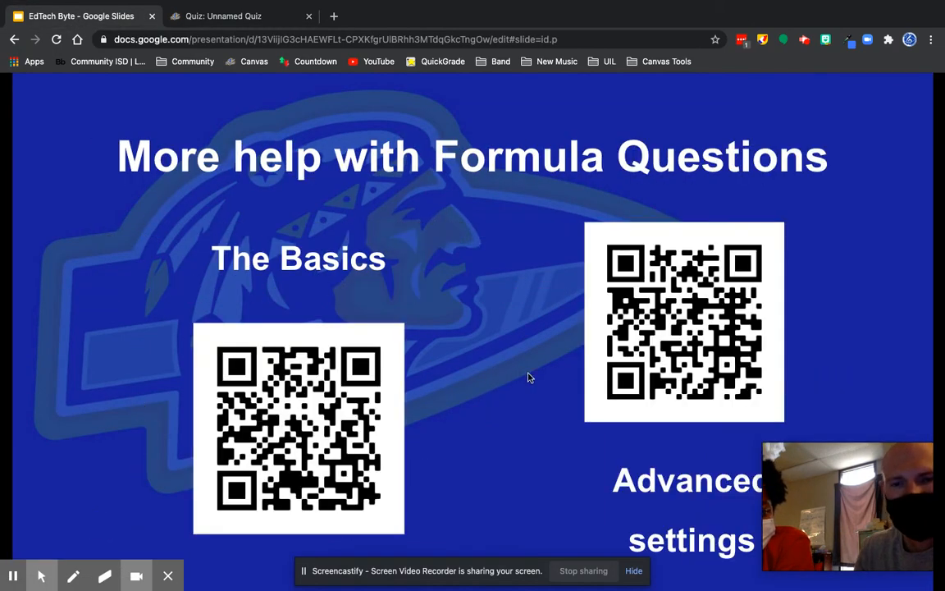